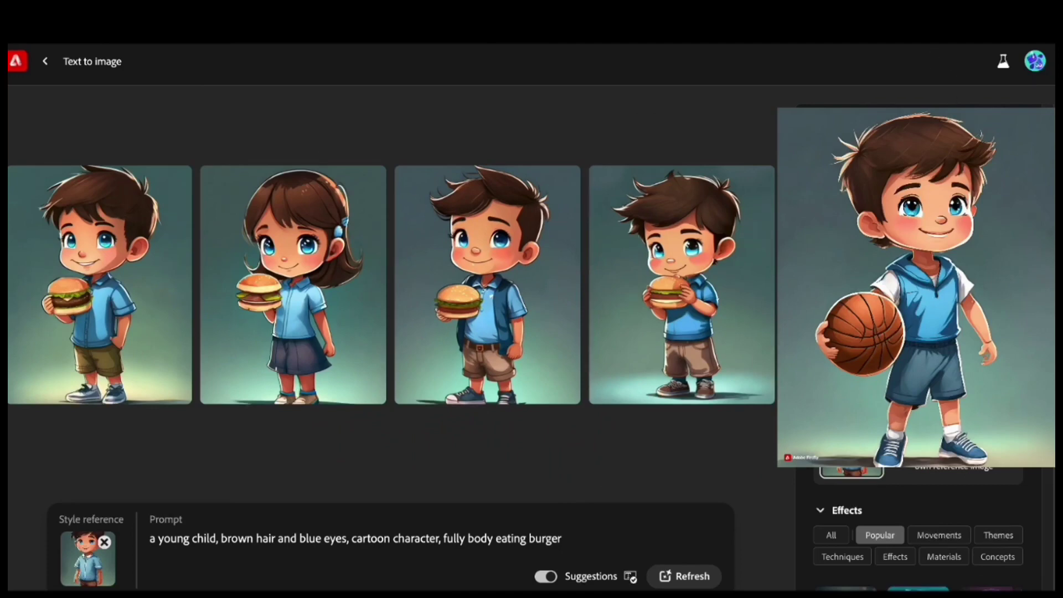
# Download the first burger-boy cartoon, then regenerate the boy holding a dog.
pyautogui.click(77, 300)
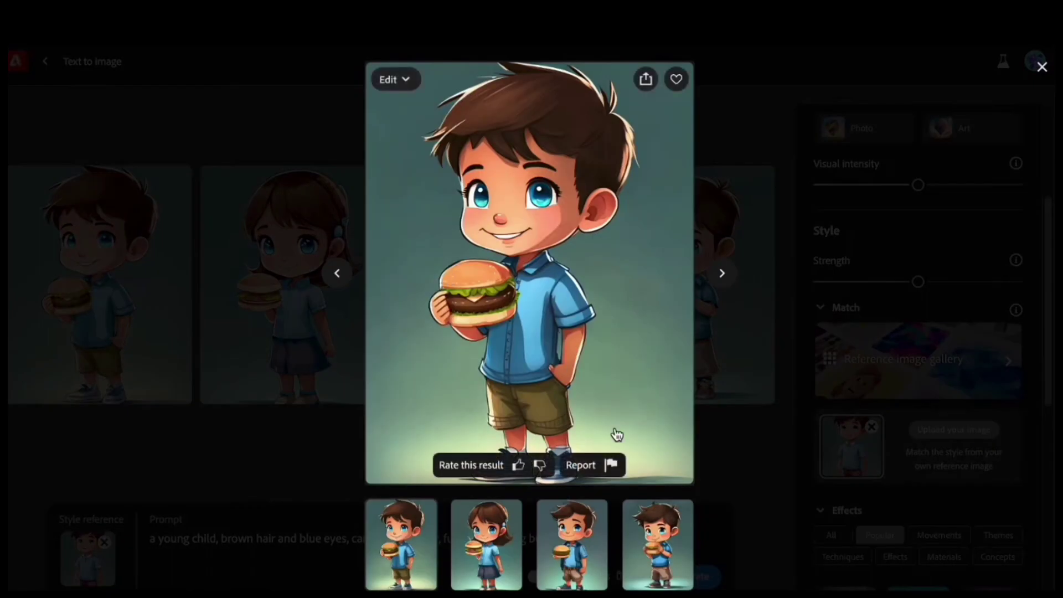
pyautogui.click(645, 80)
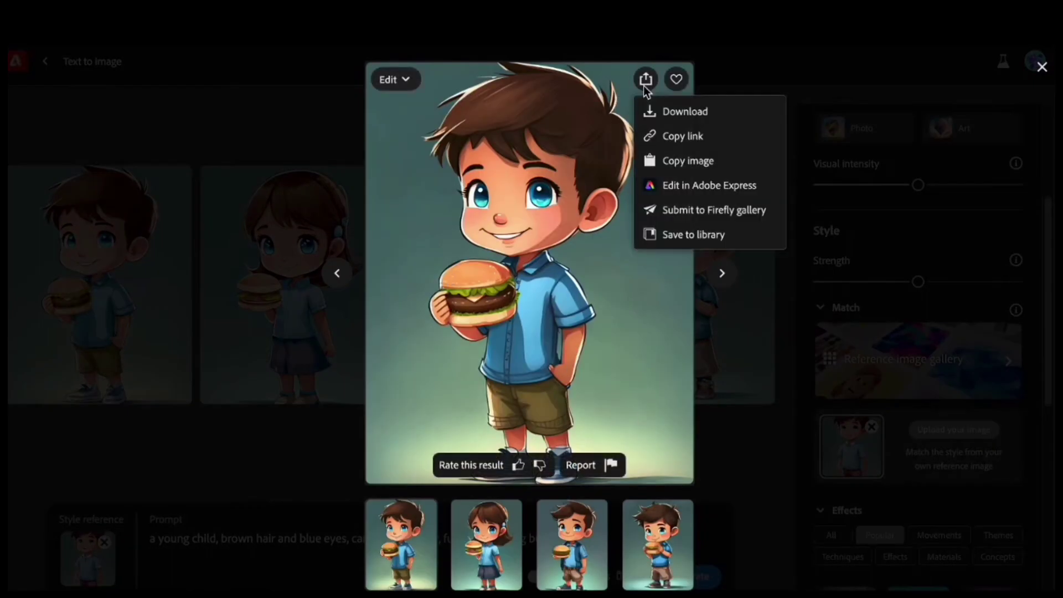
pyautogui.click(677, 111)
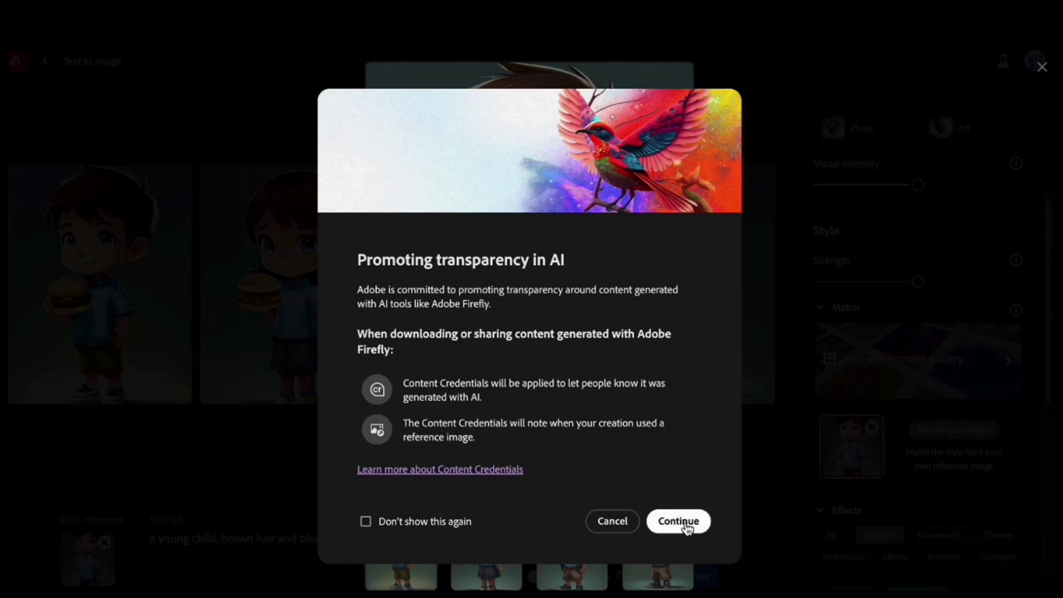
pyautogui.click(687, 524)
pyautogui.click(695, 404)
pyautogui.write('holding a dog')
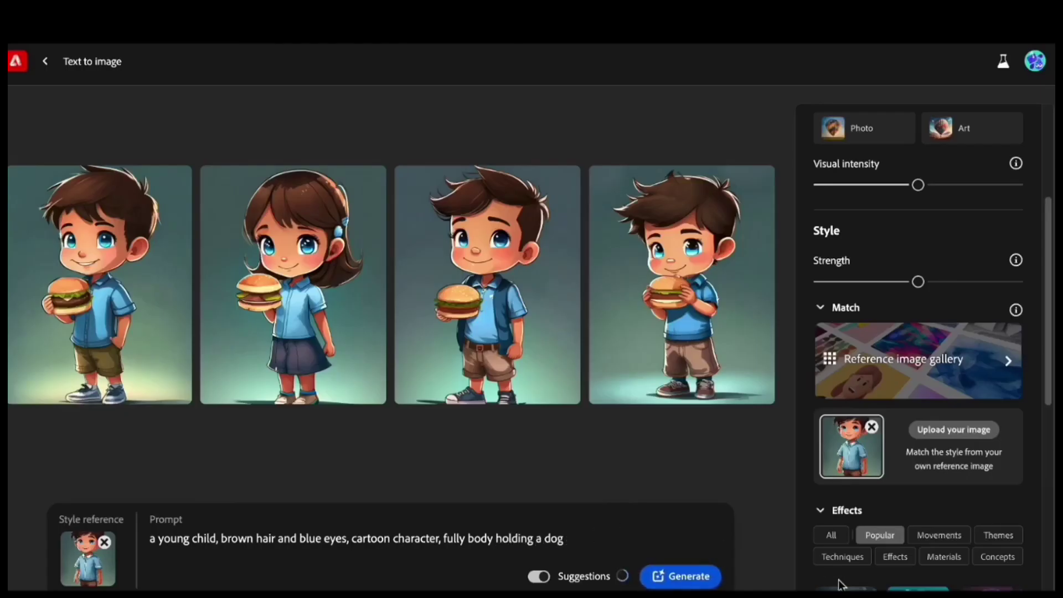
pyautogui.press('Return')
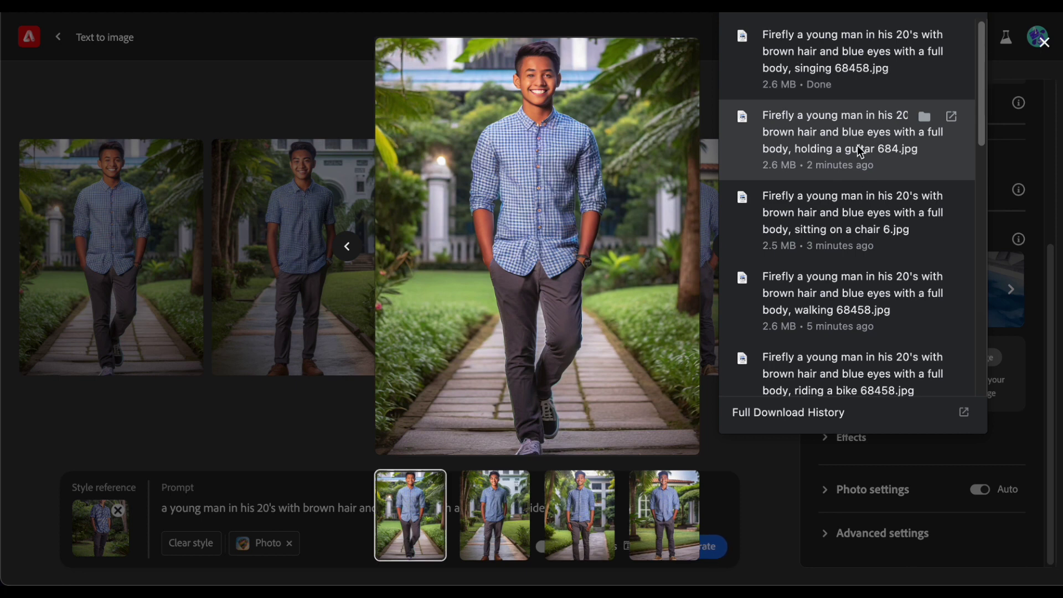
pyautogui.click(860, 151)
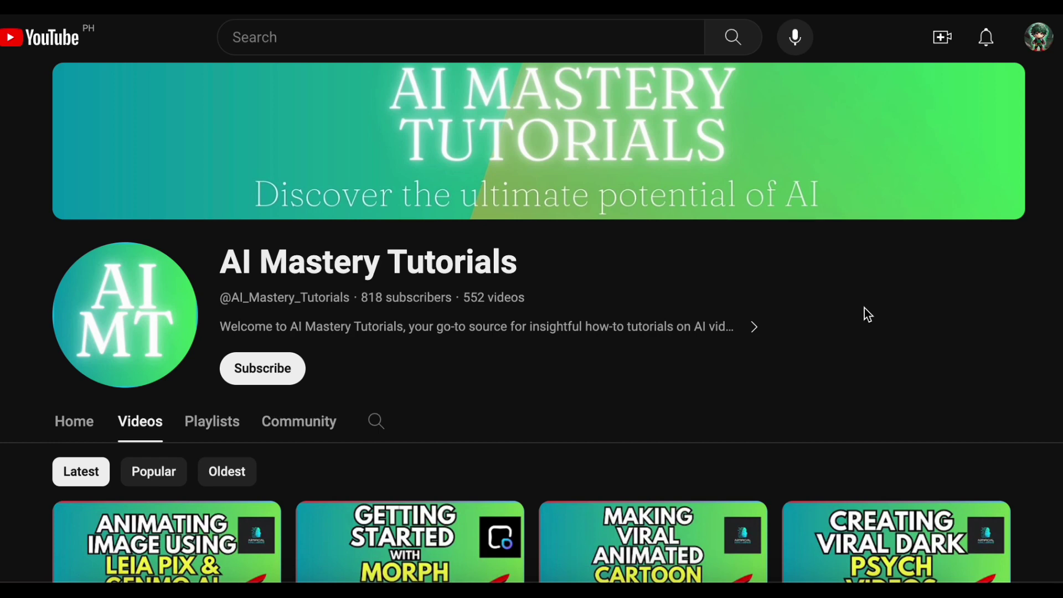
pyautogui.scroll(-3, 864, 315)
pyautogui.scroll(-1, 865, 313)
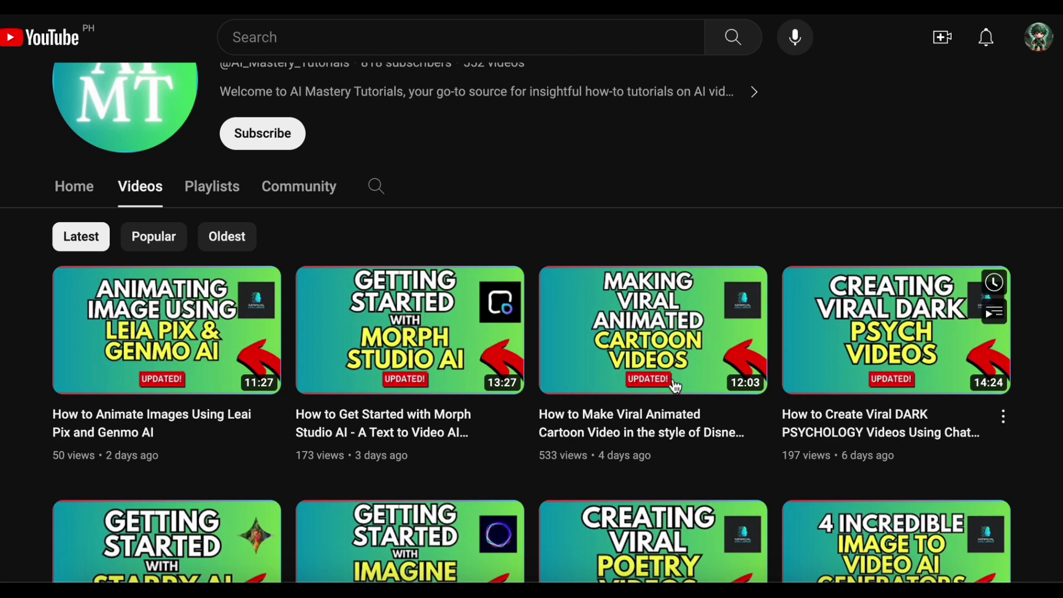
pyautogui.scroll(-1, 892, 218)
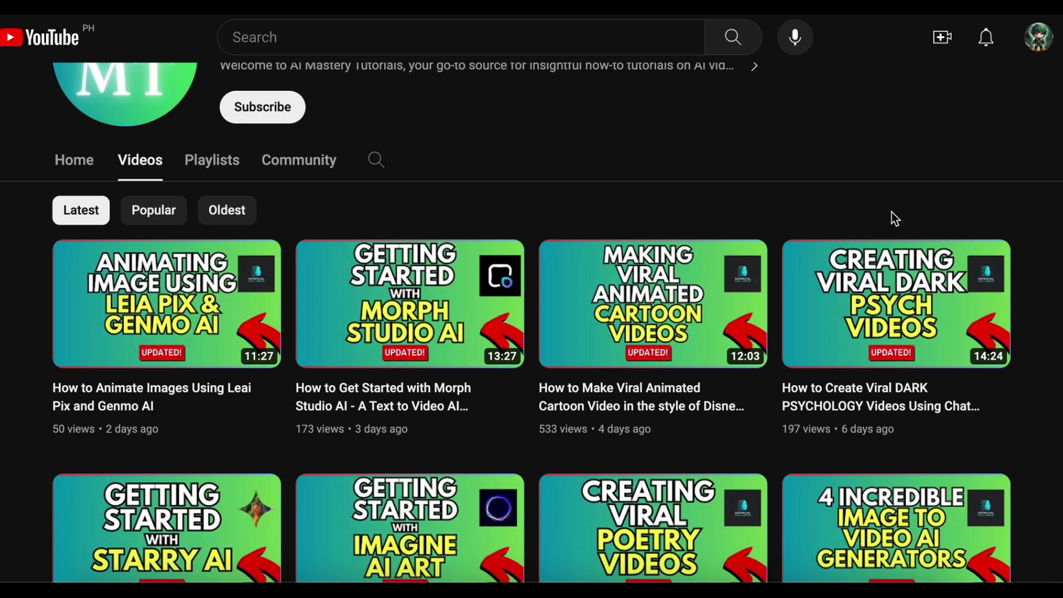
pyautogui.scroll(-2, 892, 218)
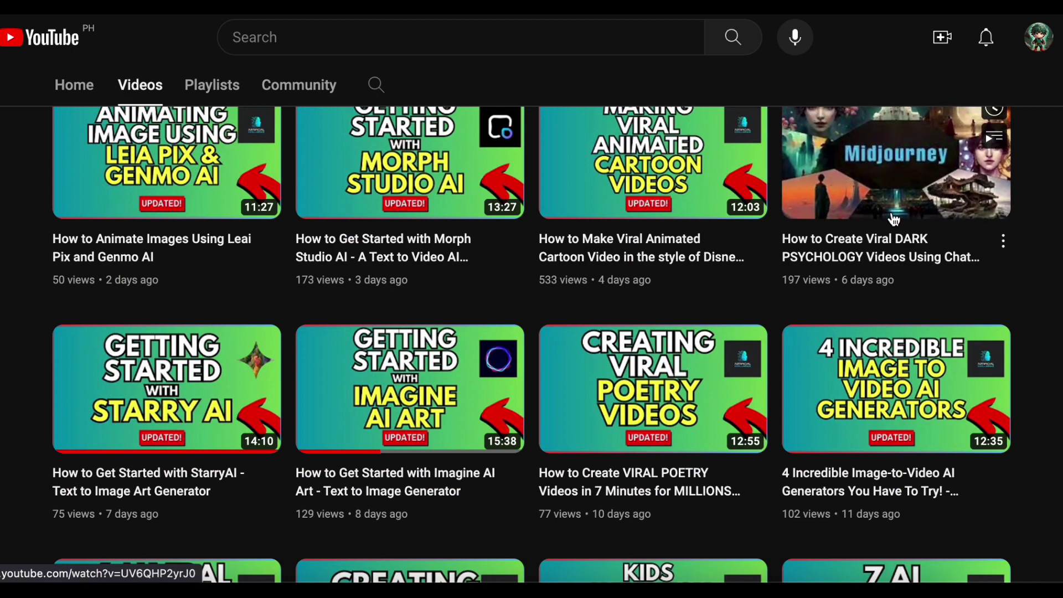
pyautogui.moveTo(652, 528)
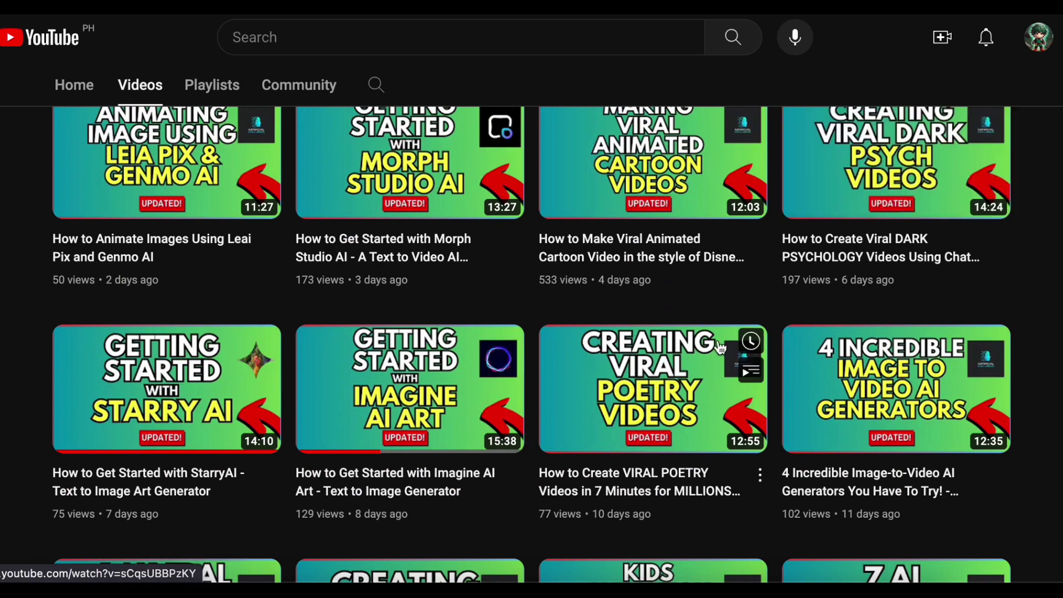
pyautogui.scroll(-3, 721, 324)
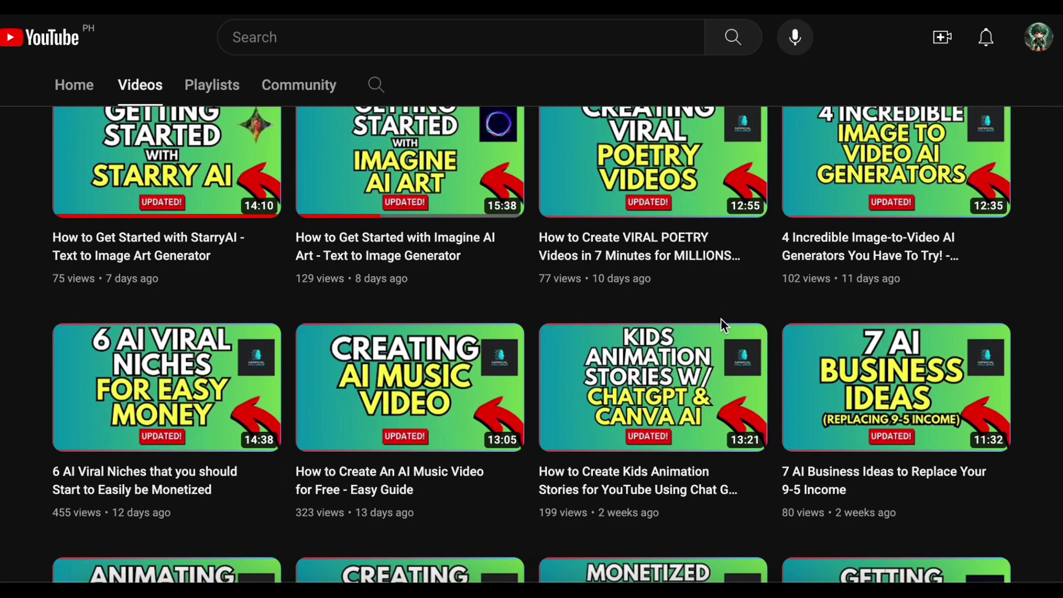
pyautogui.scroll(-1, 721, 325)
pyautogui.scroll(-2, 721, 324)
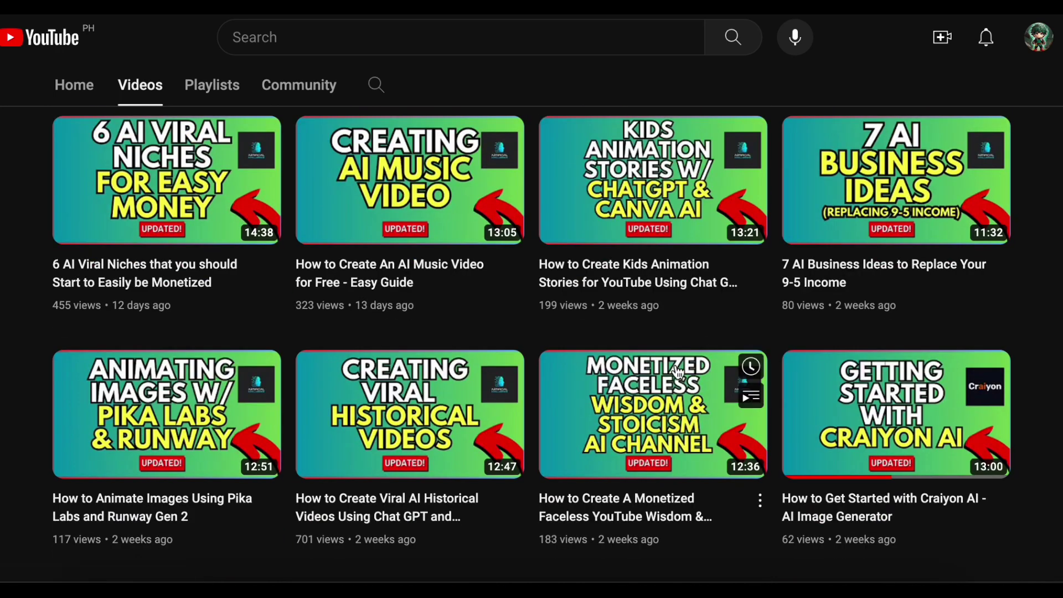
pyautogui.scroll(2, 721, 319)
pyautogui.scroll(10, 720, 319)
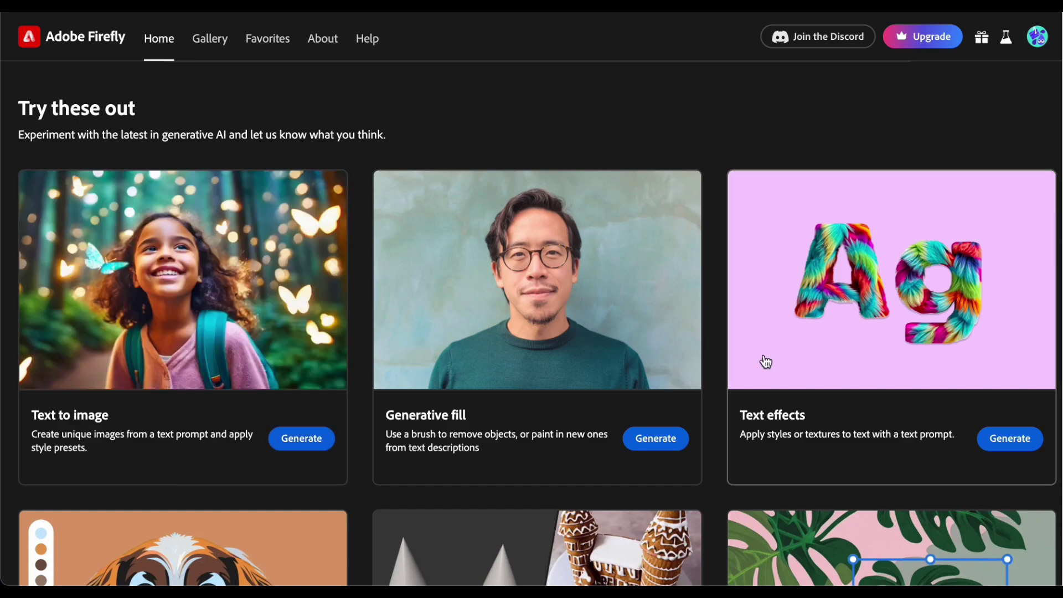
pyautogui.scroll(-5, 764, 360)
pyautogui.scroll(5, 763, 355)
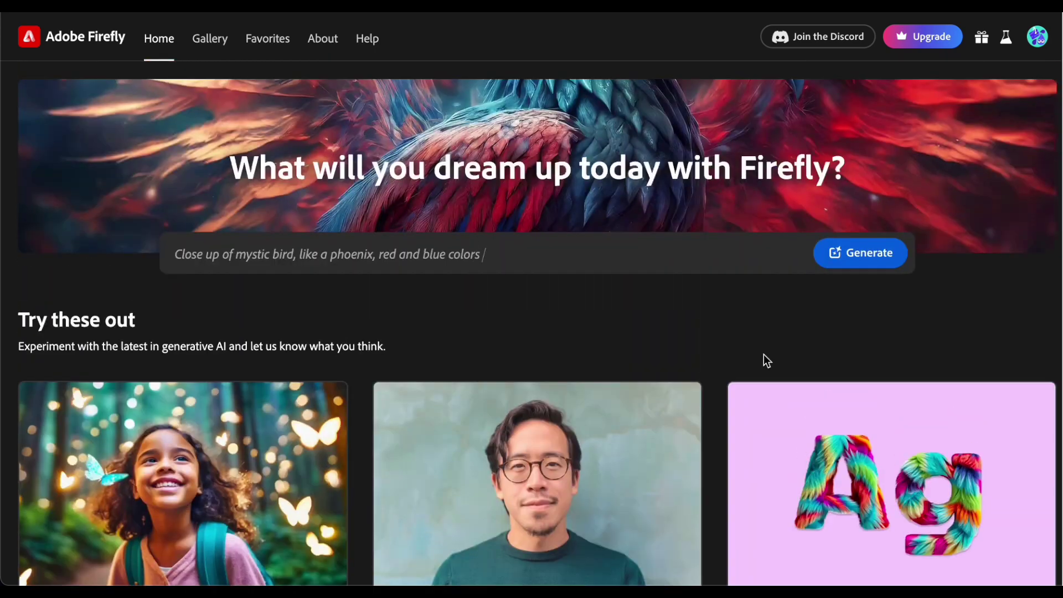
pyautogui.scroll(-5, 421, 347)
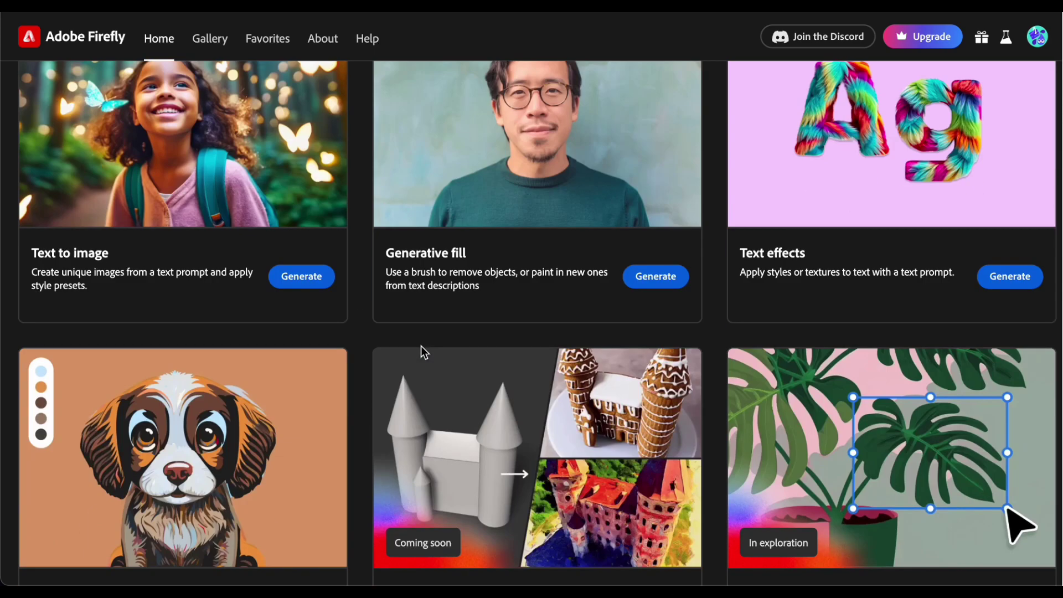
# Launch Generate on the Text to image card of the Firefly home page.
pyautogui.click(304, 277)
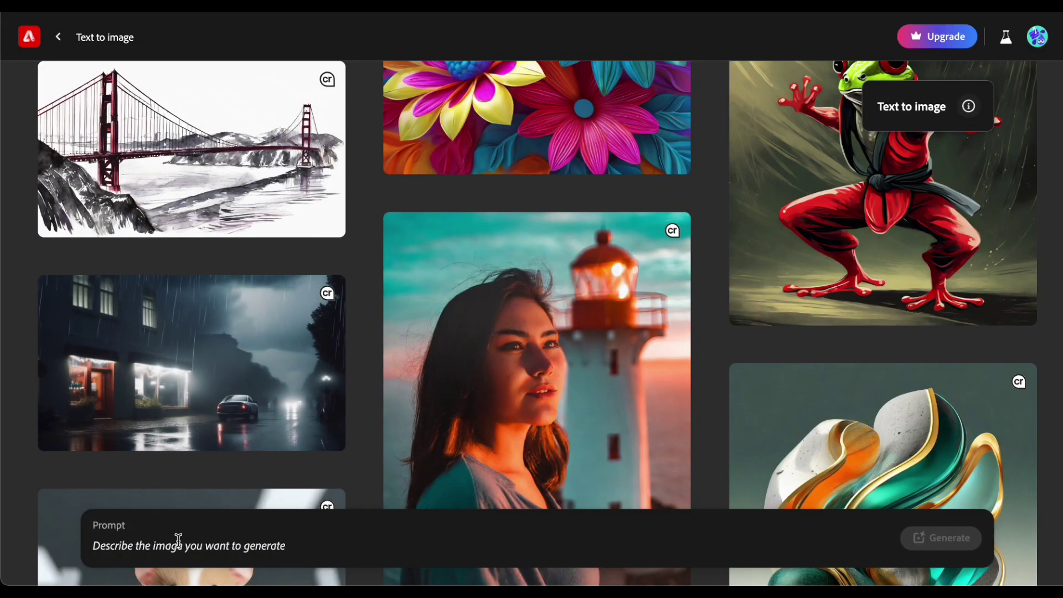
# Enter the prompt 'a young man in his 20's with brown hair and blue eyes, hyper realistic with a full body'.
pyautogui.click(177, 540)
pyautogui.write('a young man in his')
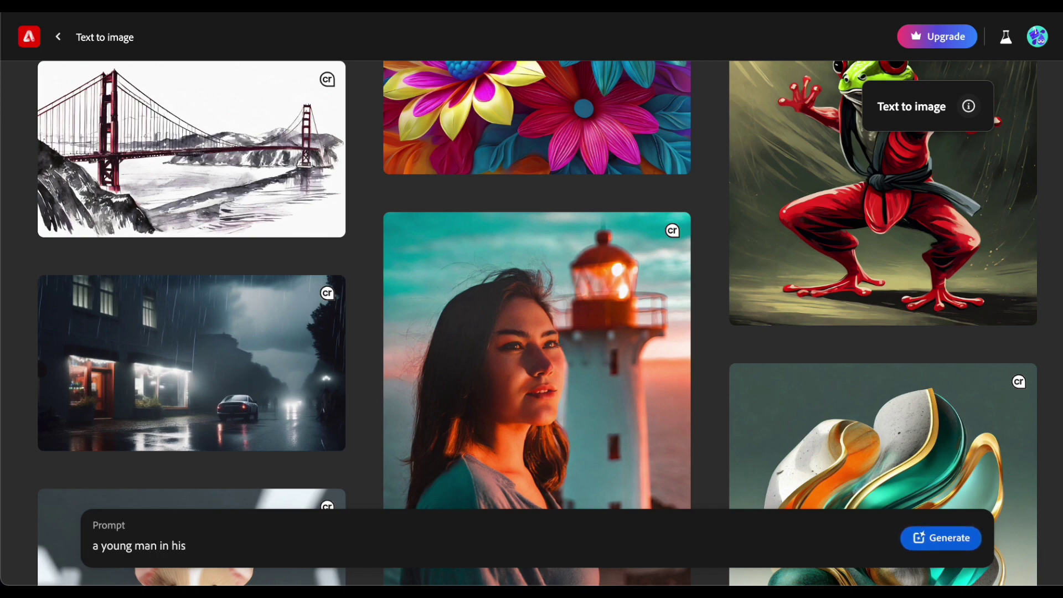
pyautogui.write(' 20')
pyautogui.write("'s")
pyautogui.write(' with brown hair ')
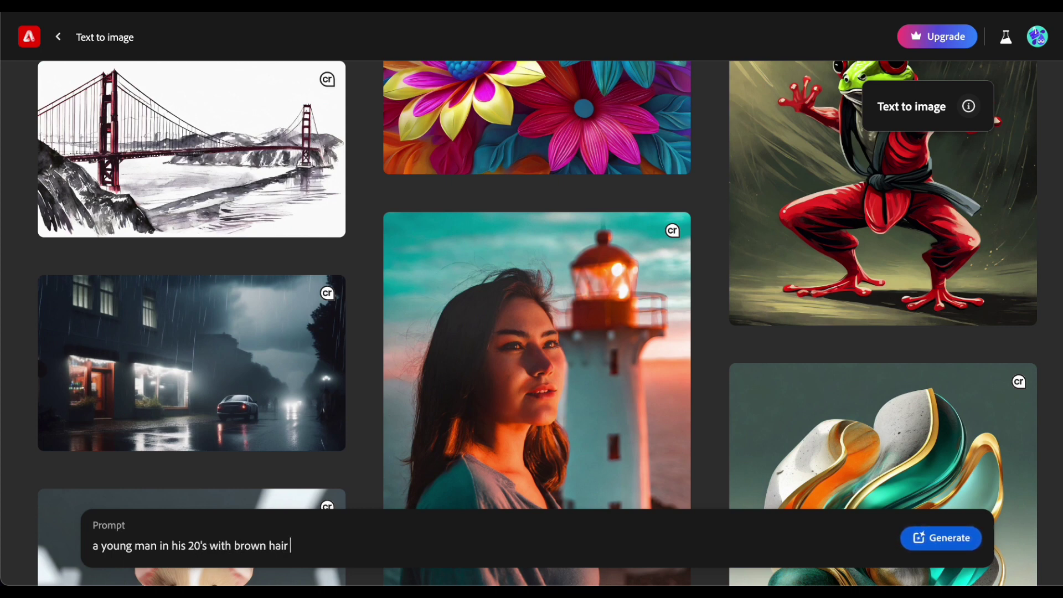
pyautogui.write('and blue eyes, hyper realistic')
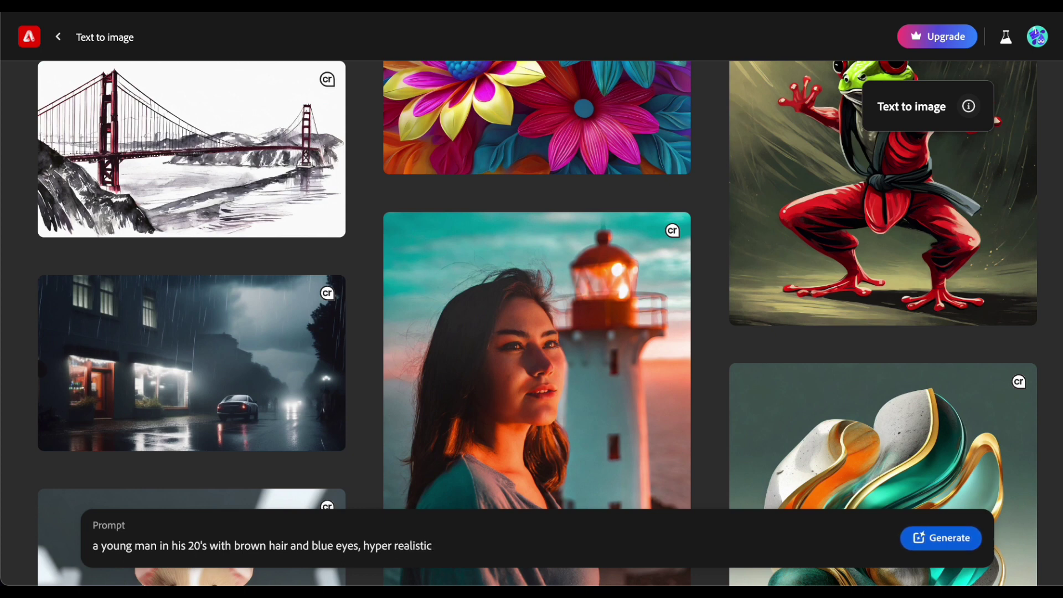
pyautogui.write(' with afull body')
pyautogui.click(466, 546)
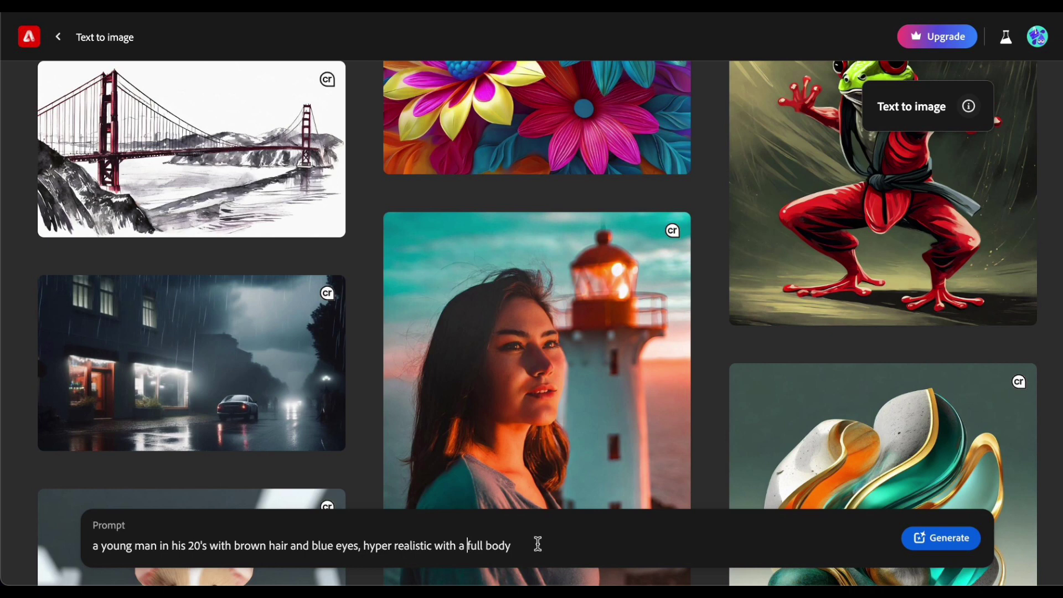
# Generate the young man as Photo content in Portrait (3:4), then regenerate a fresh set.
pyautogui.click(949, 541)
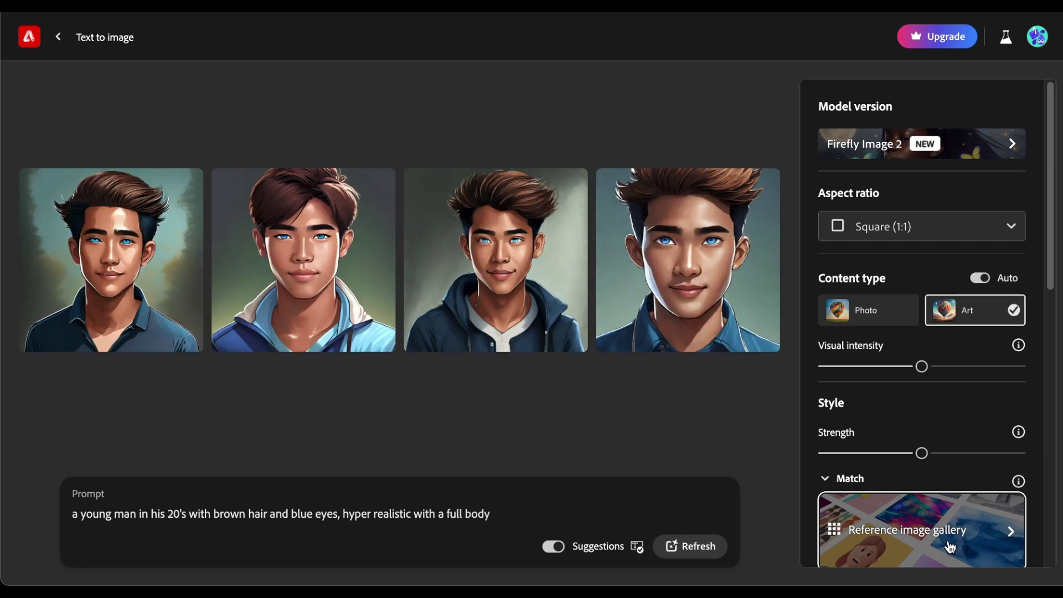
pyautogui.click(863, 314)
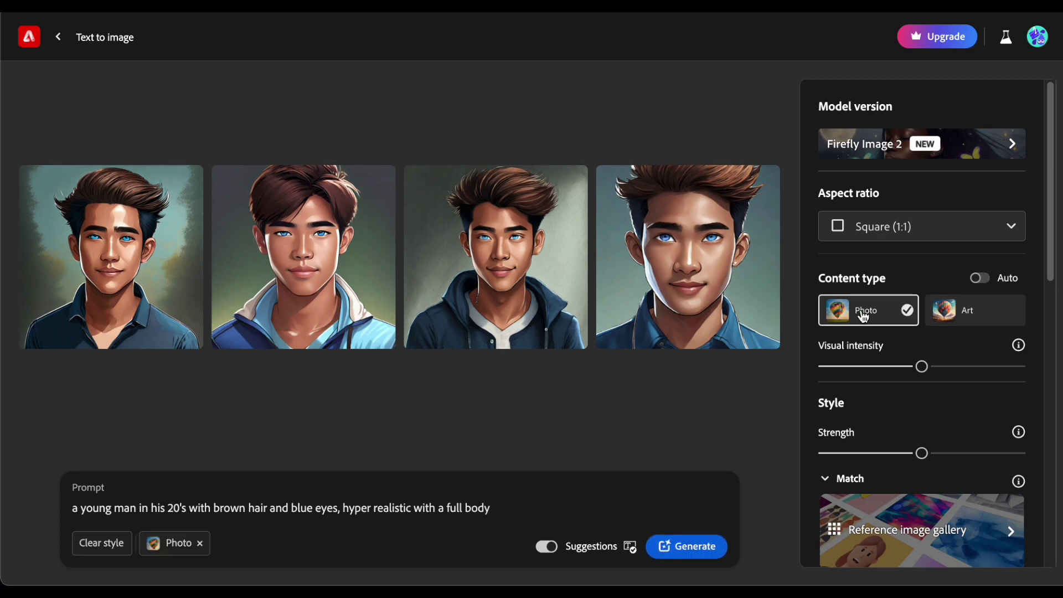
pyautogui.click(876, 221)
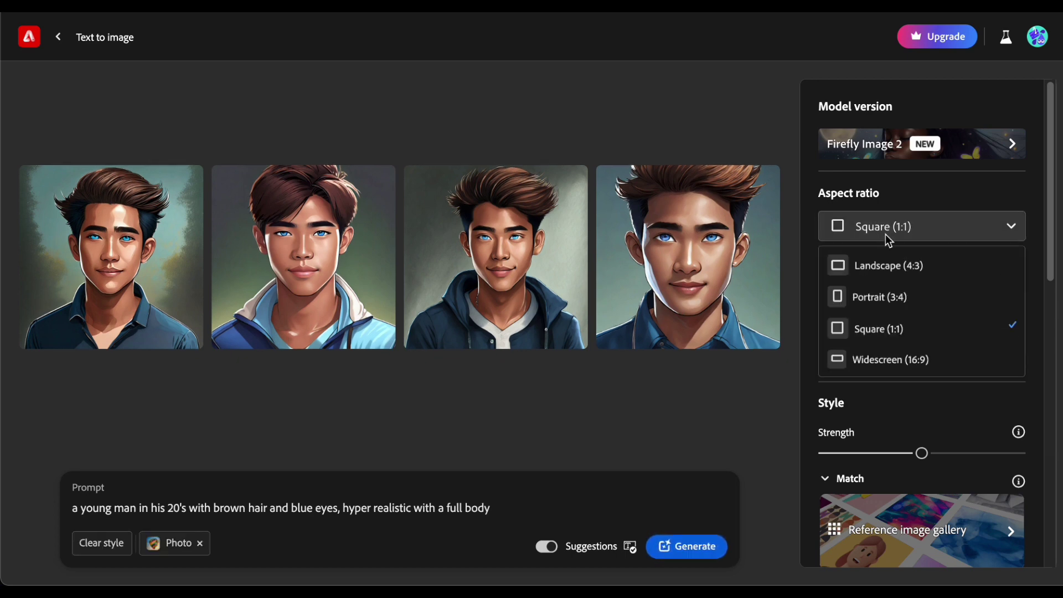
pyautogui.click(893, 300)
pyautogui.click(705, 552)
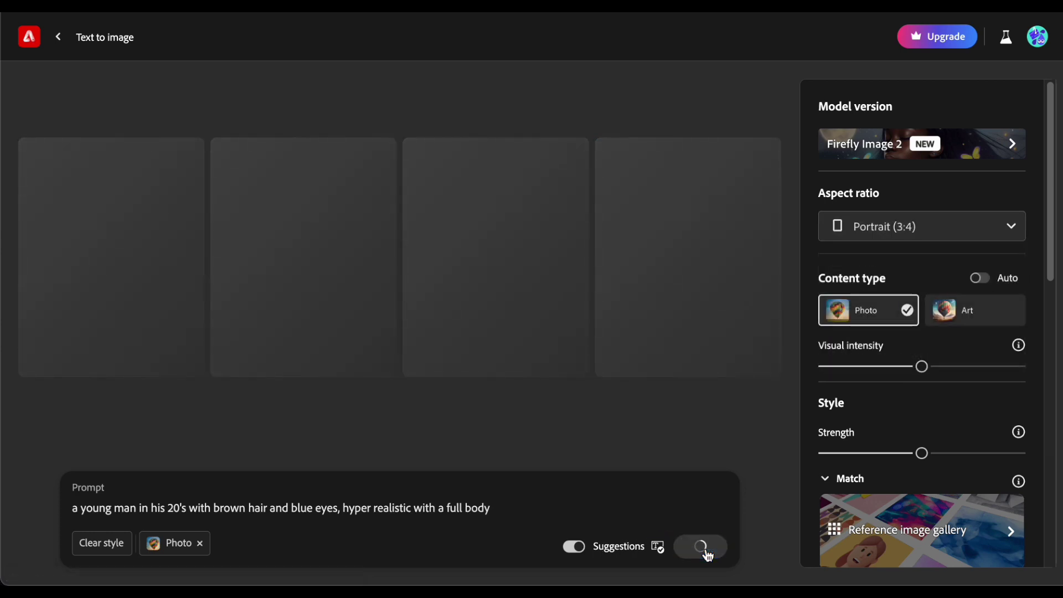
pyautogui.click(701, 556)
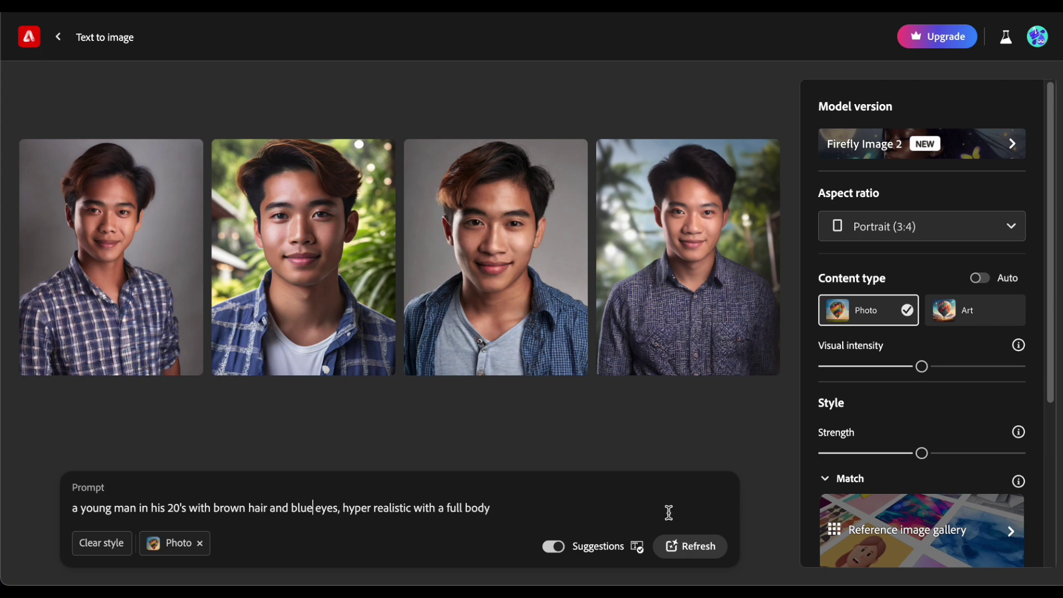
# Remove 'hyper realistic,' from the prompt, regenerate, and enlarge the first full-body photo.
pyautogui.moveTo(410, 507); pyautogui.dragTo(346, 509)
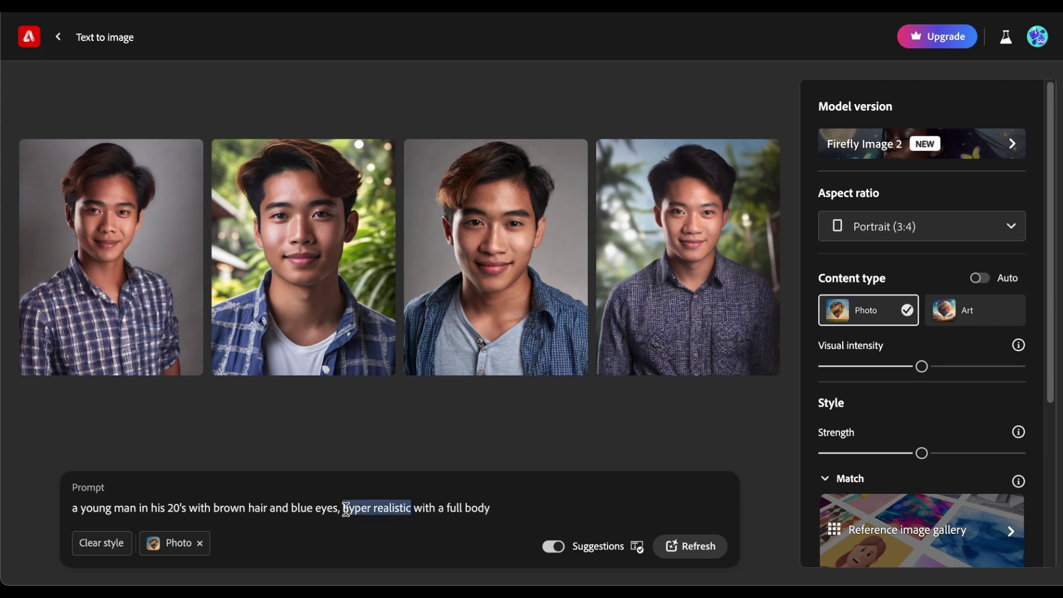
pyautogui.press('BackSpace')
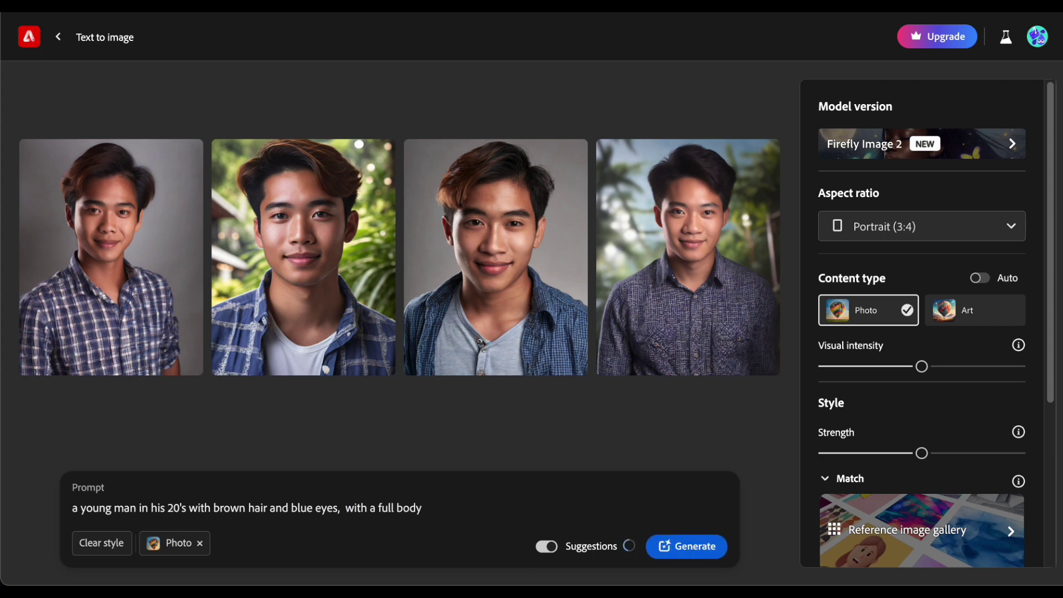
pyautogui.press('BackSpace')
pyautogui.press('BackSpace')
pyautogui.click(694, 546)
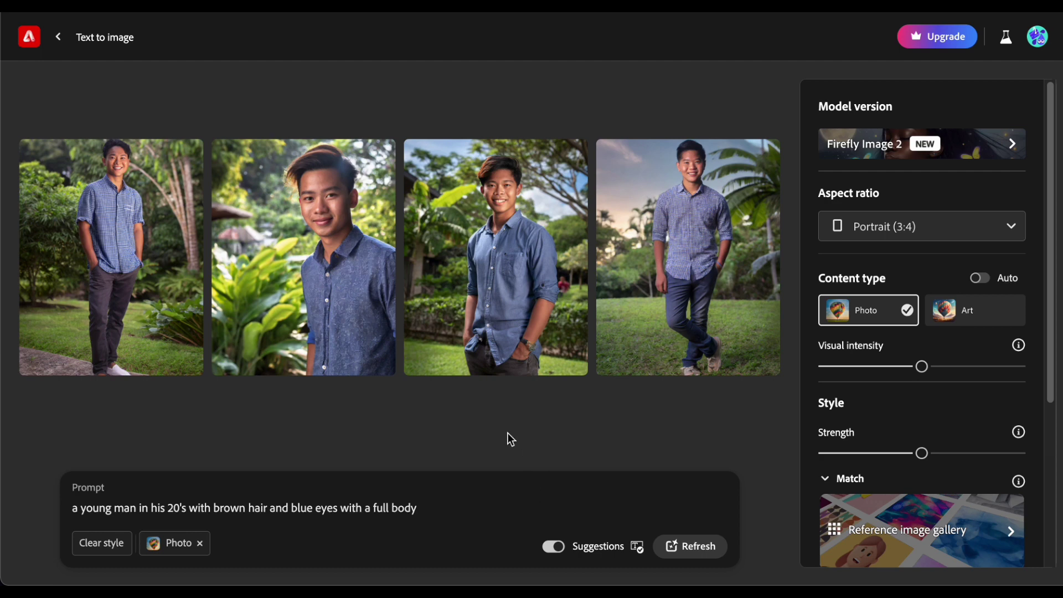
pyautogui.moveTo(111, 257)
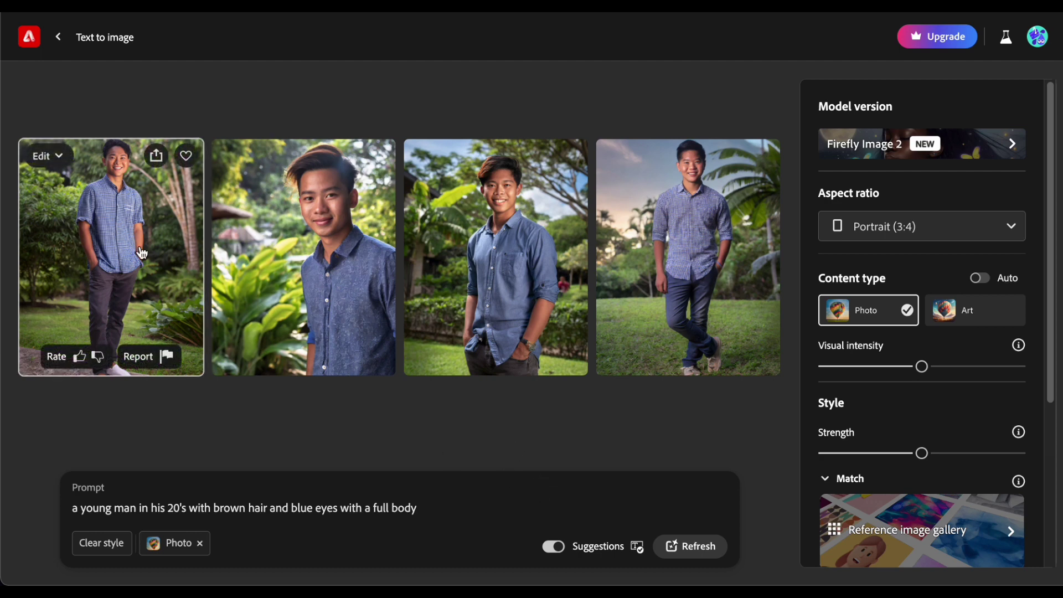
pyautogui.click(116, 240)
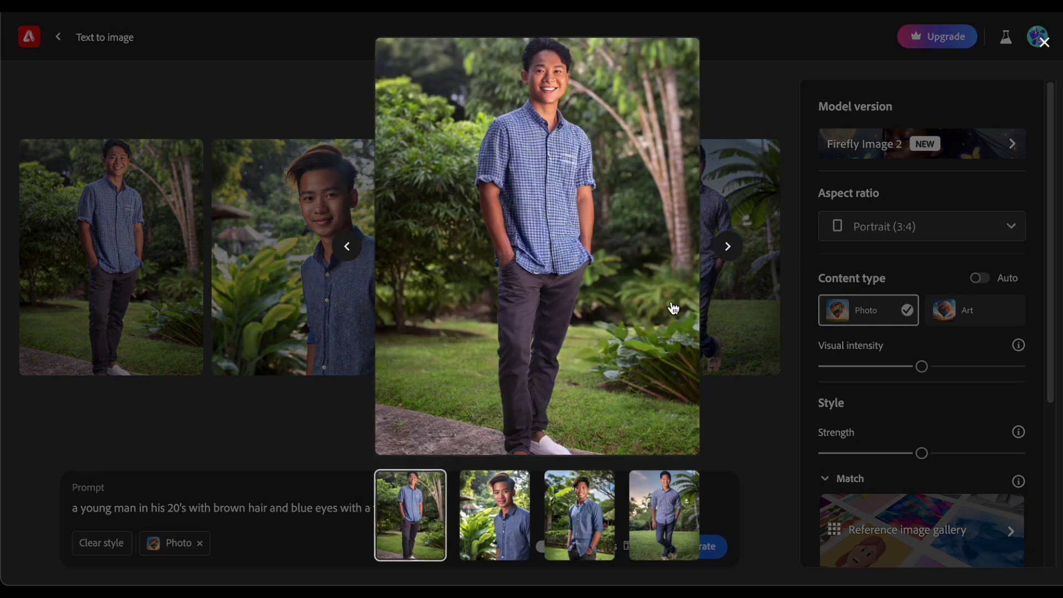
pyautogui.moveTo(537, 249)
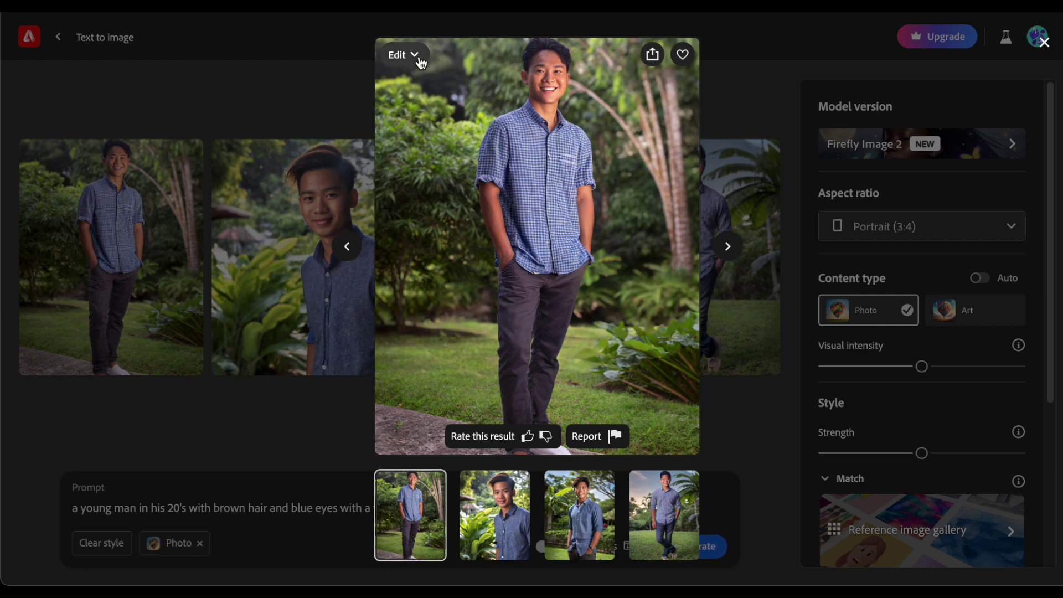
# Download the enlarged garden portrait and close the viewer to show the four photos.
pyautogui.click(654, 59)
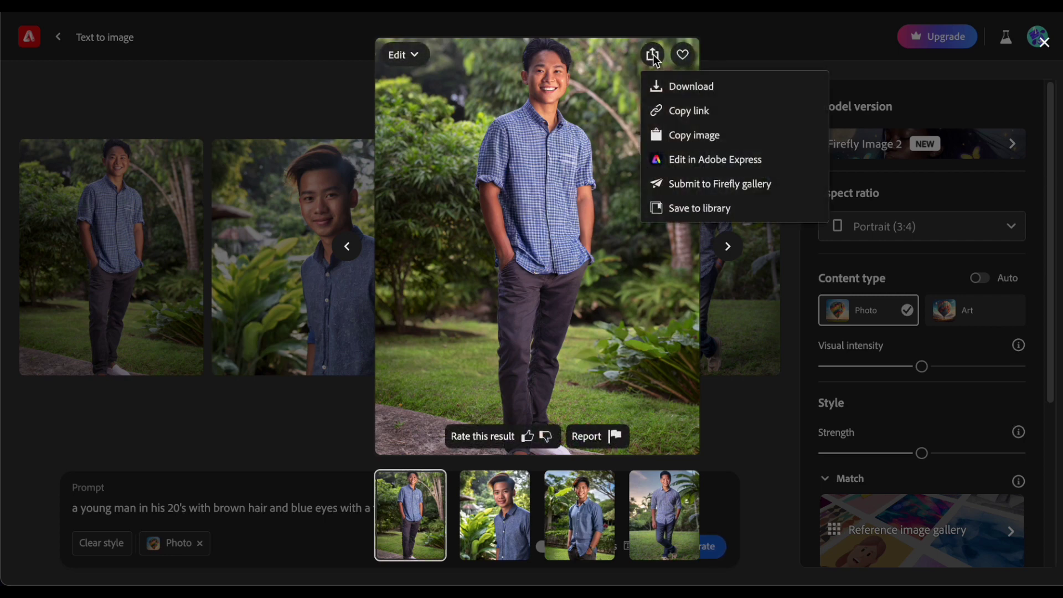
pyautogui.click(710, 87)
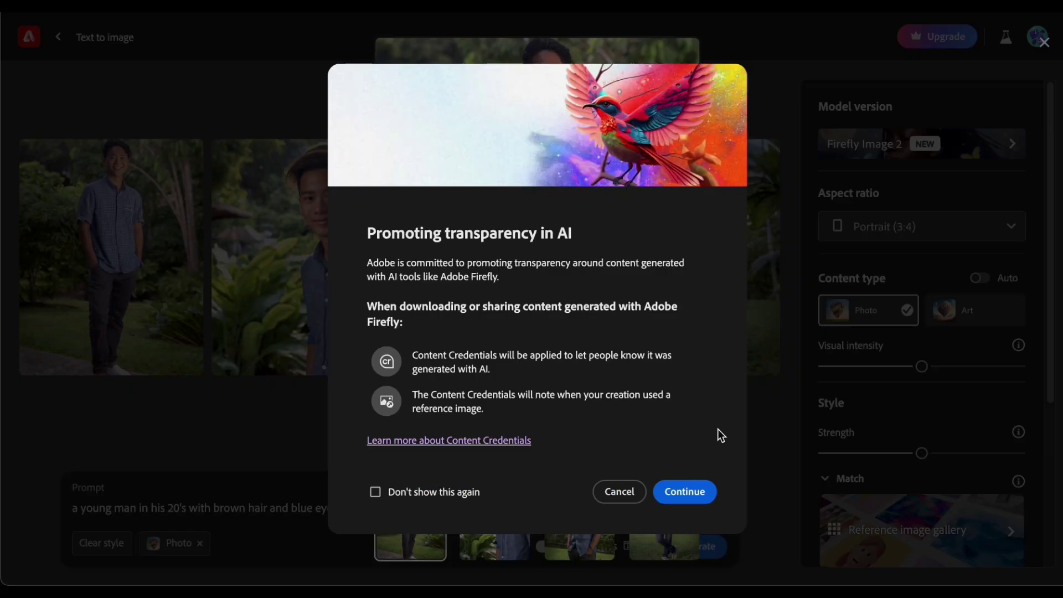
pyautogui.click(684, 492)
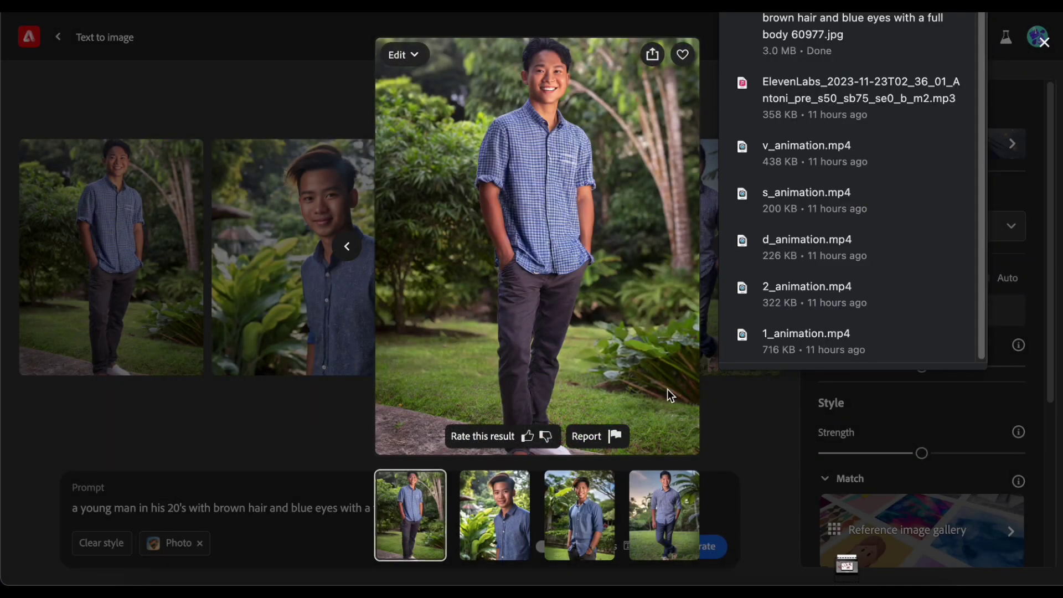
pyautogui.click(774, 456)
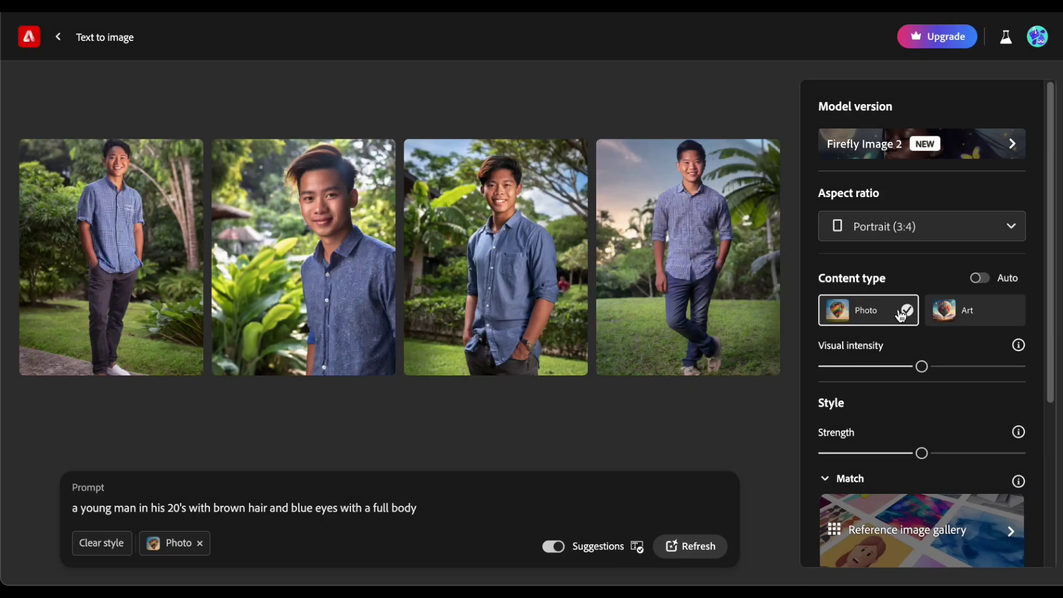
pyautogui.scroll(-2, 900, 314)
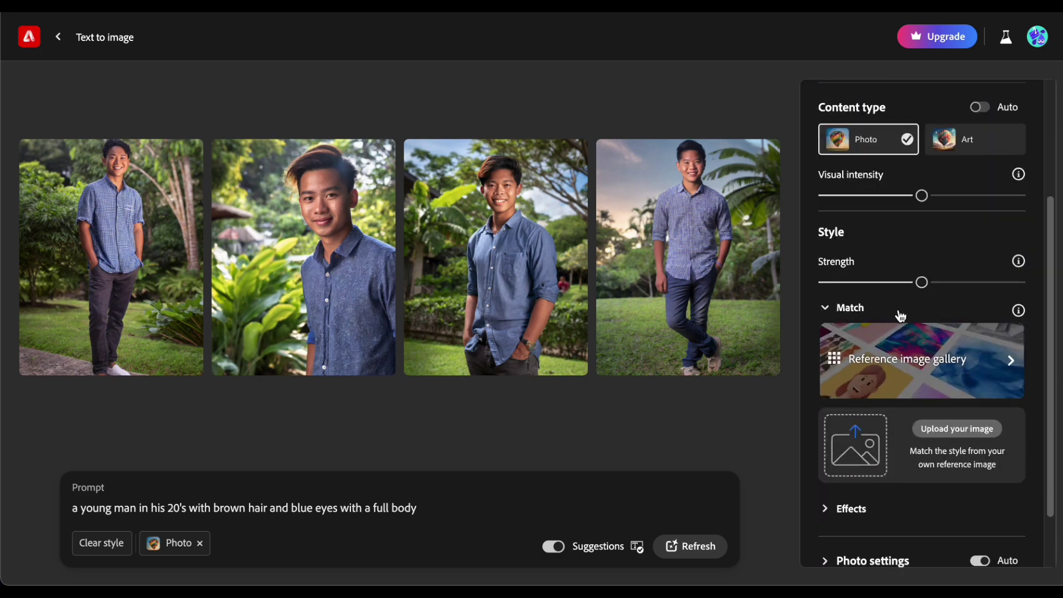
# Upload the downloaded Firefly jpg from Downloads as the Match style reference.
pyautogui.click(863, 453)
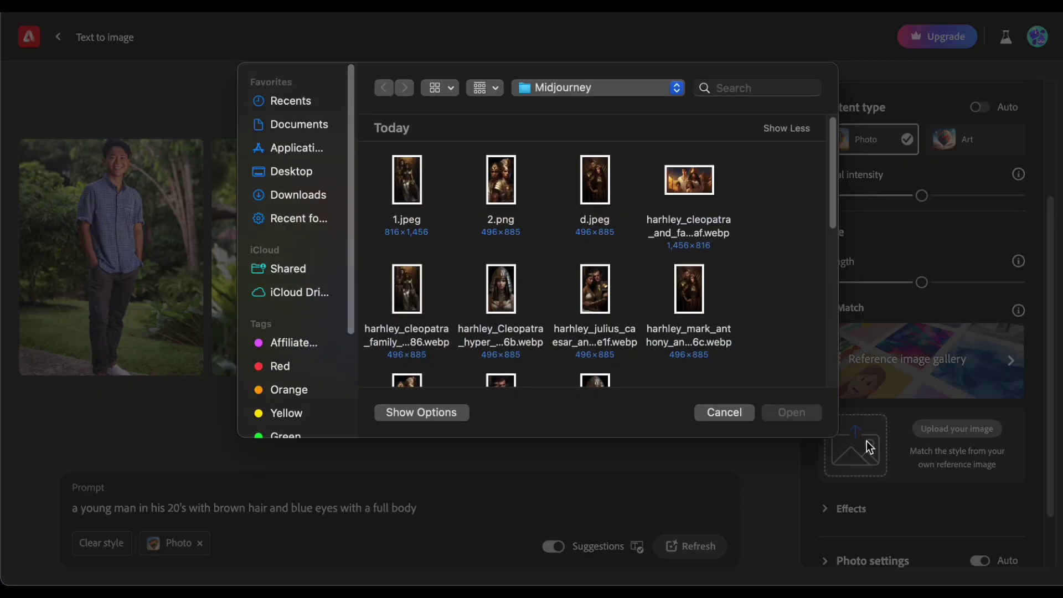
pyautogui.click(306, 197)
pyautogui.click(501, 312)
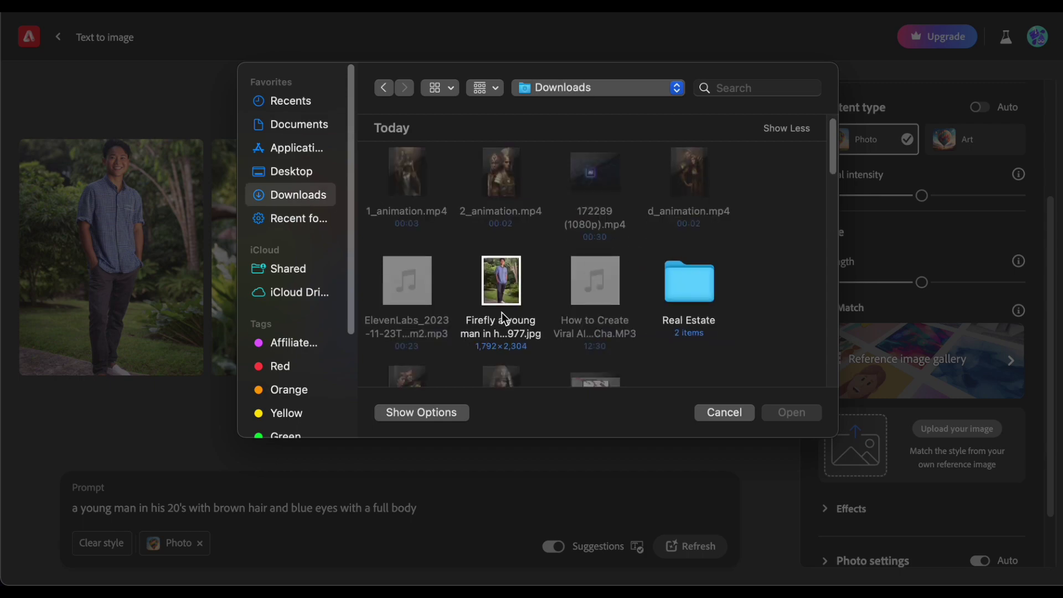
pyautogui.click(793, 413)
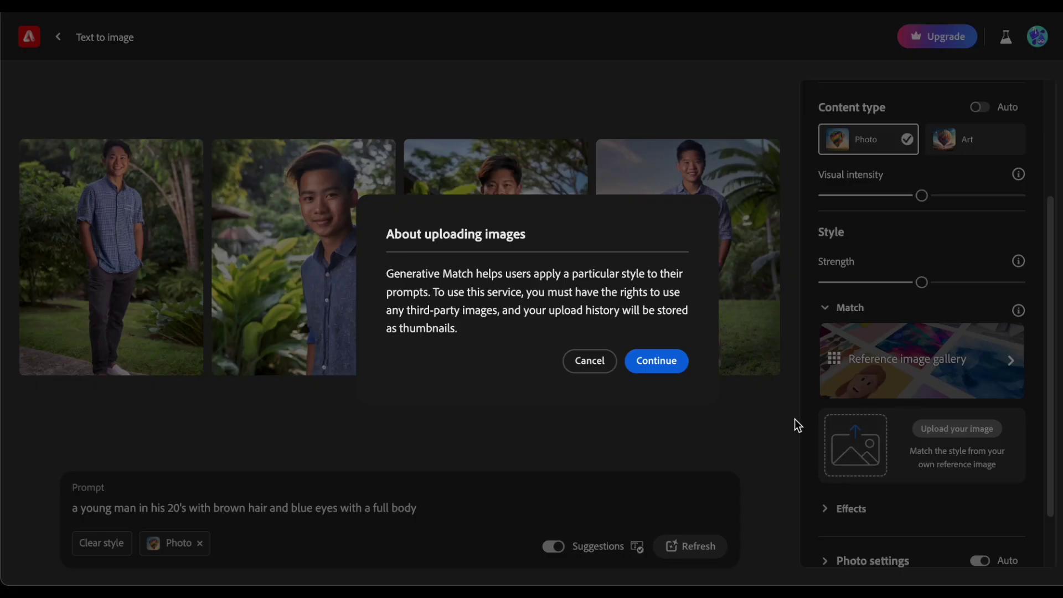
pyautogui.click(665, 363)
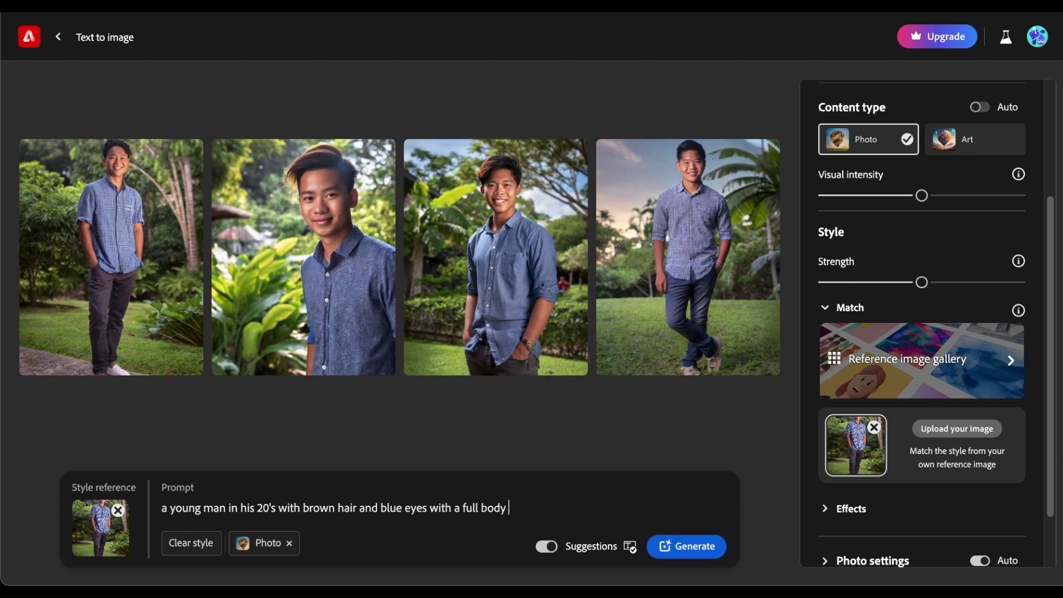
# Generate photos with ', playing basketball' appended, and check the downloaded garden reference photo.
pyautogui.press('BackSpace')
pyautogui.write(',')
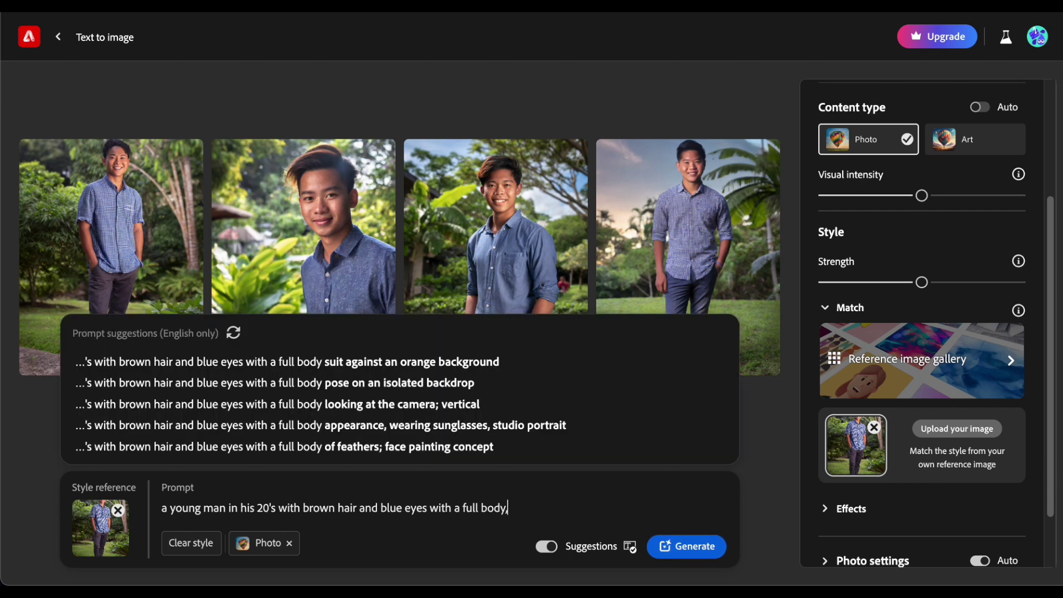
pyautogui.write(' playing basketball')
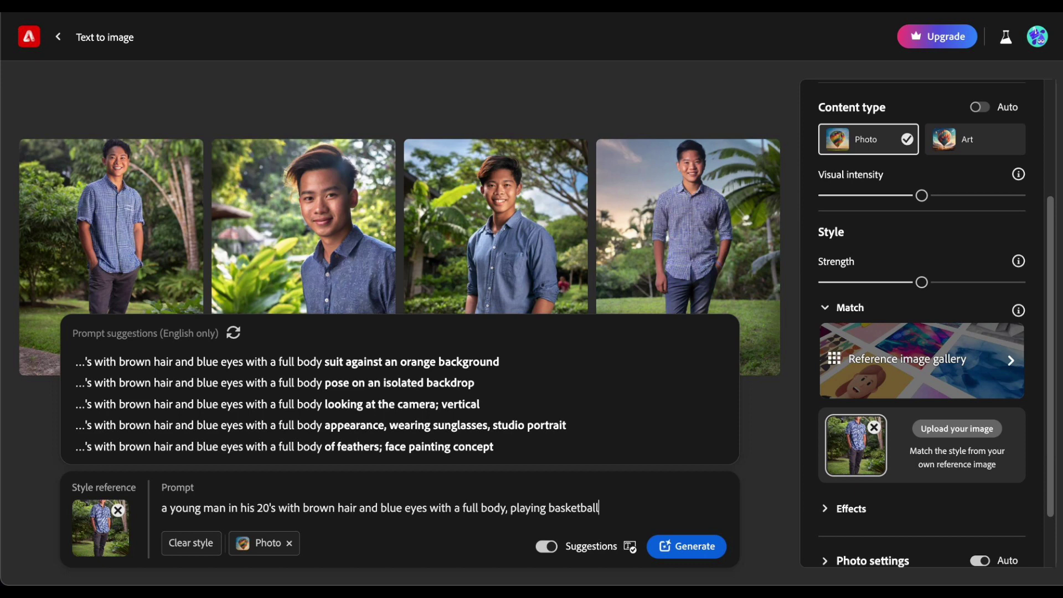
pyautogui.click(695, 546)
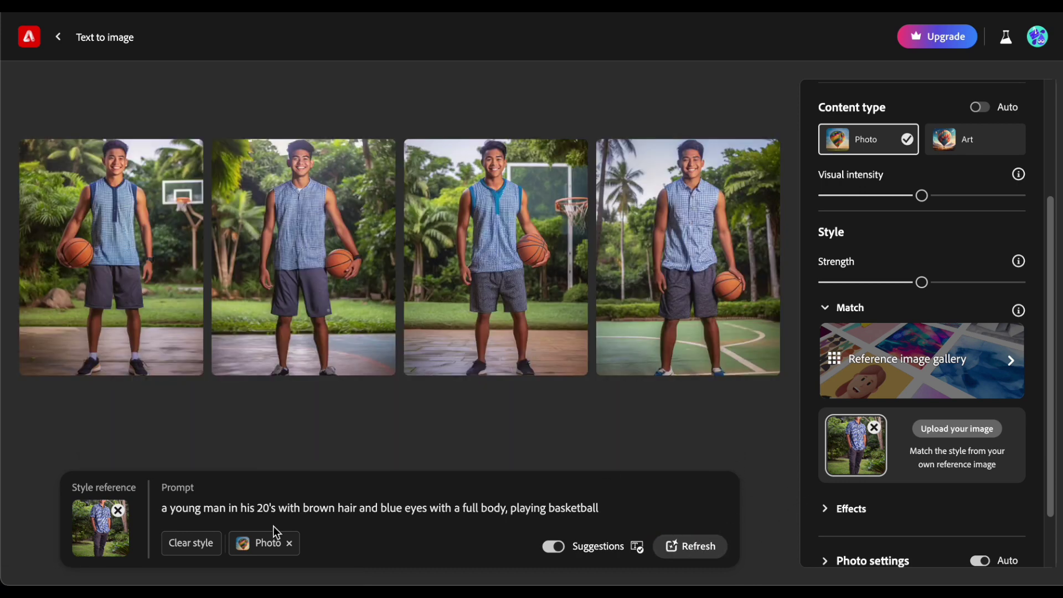
pyautogui.click(93, 533)
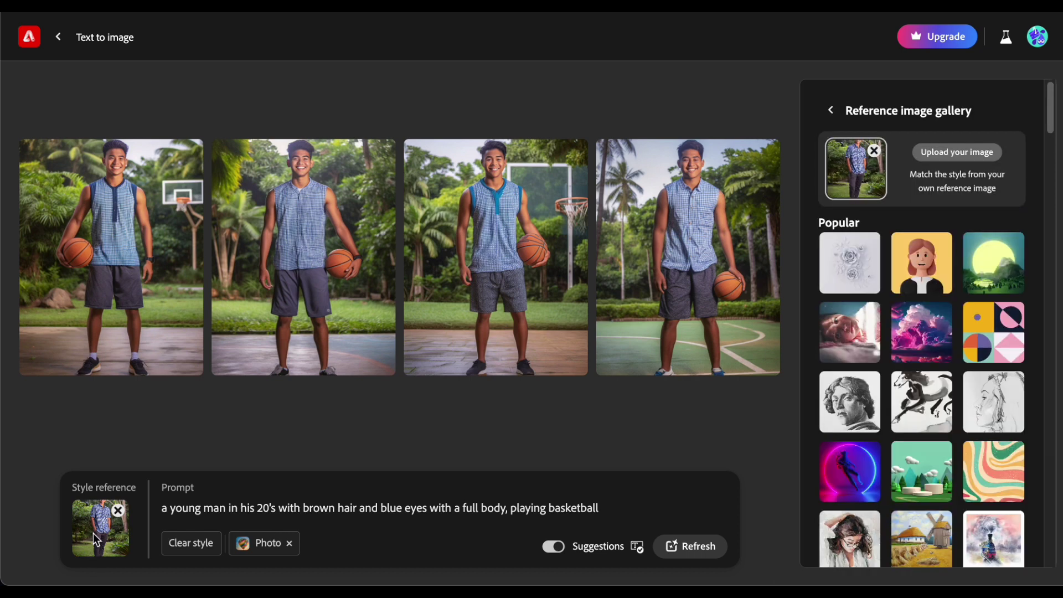
pyautogui.click(830, 109)
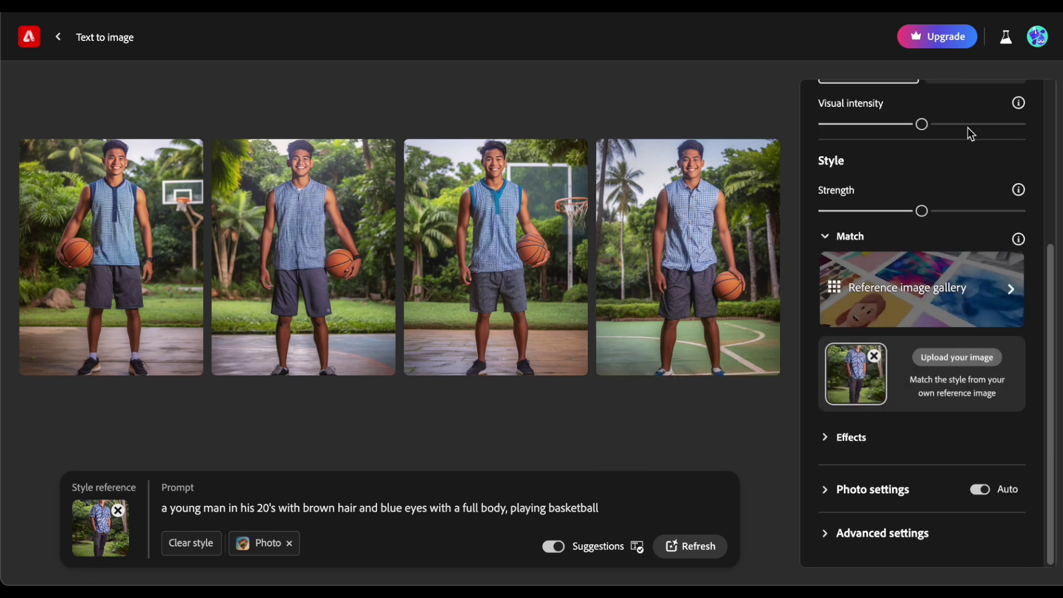
pyautogui.click(973, 7)
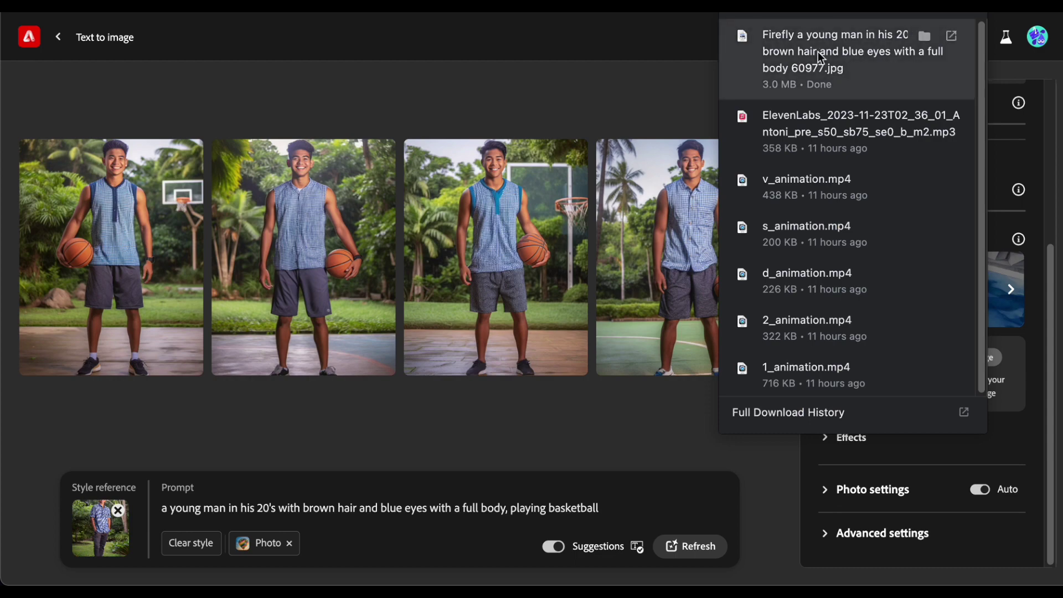
pyautogui.click(818, 52)
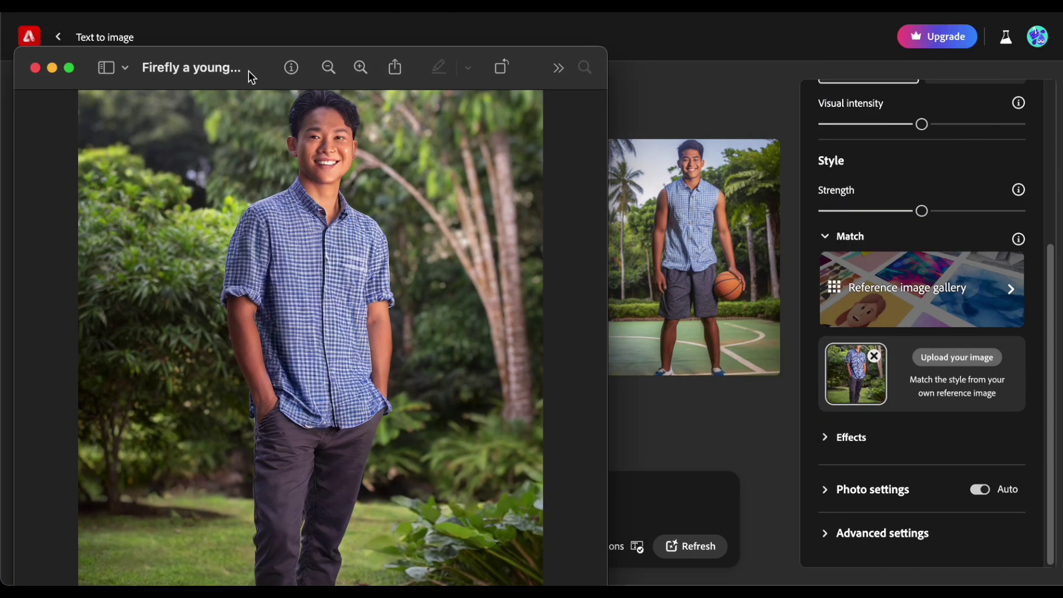
pyautogui.moveTo(250, 76)
pyautogui.mouseDown()
pyautogui.moveTo(746, 85)
pyautogui.moveTo(602, 64)
pyautogui.mouseUp()
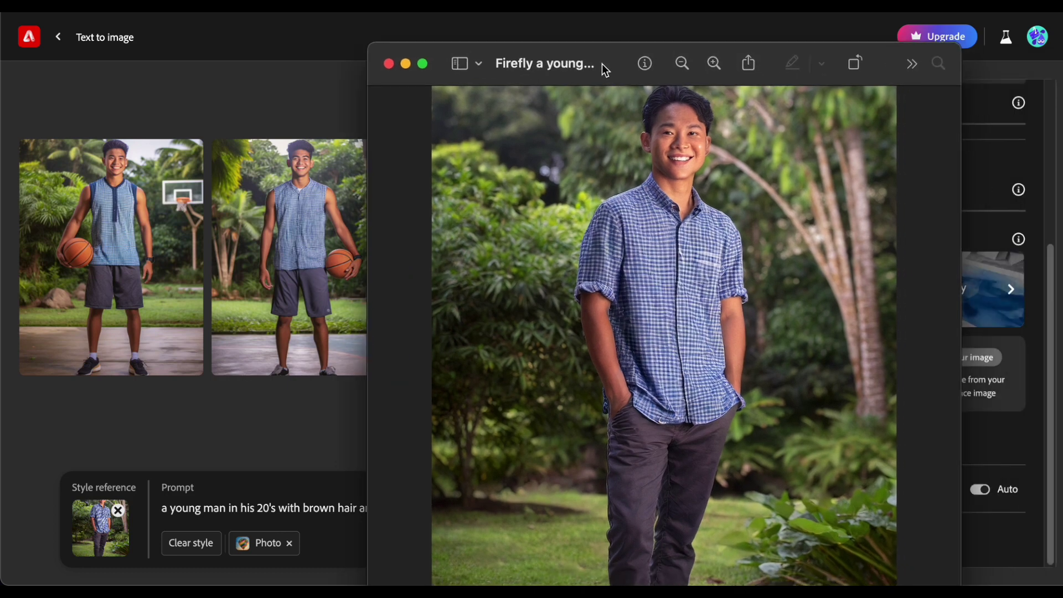
pyautogui.click(390, 64)
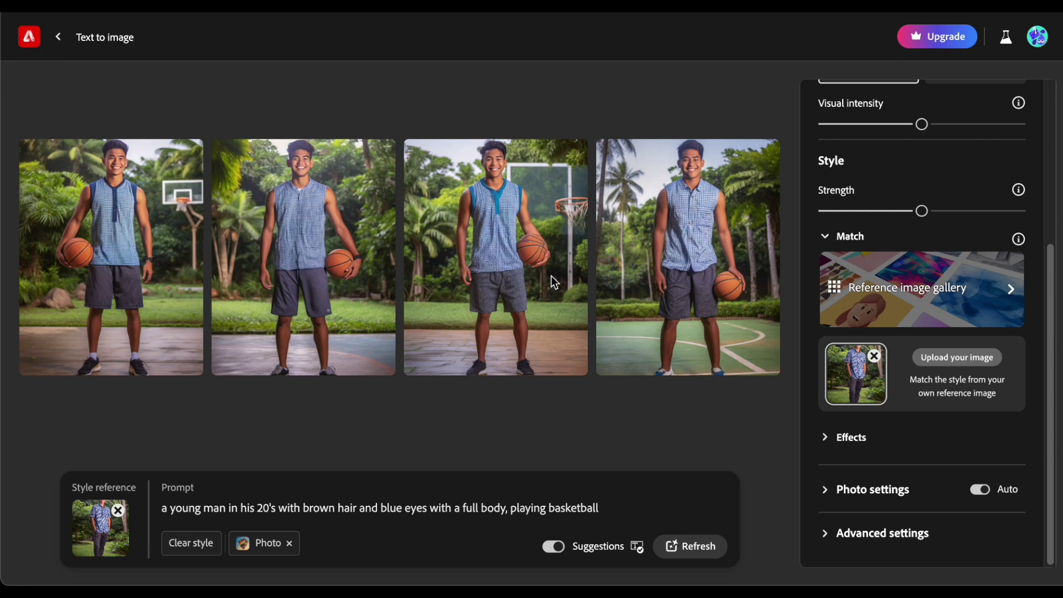
# Enlarge and browse the basketball photos, then download the first one.
pyautogui.click(117, 230)
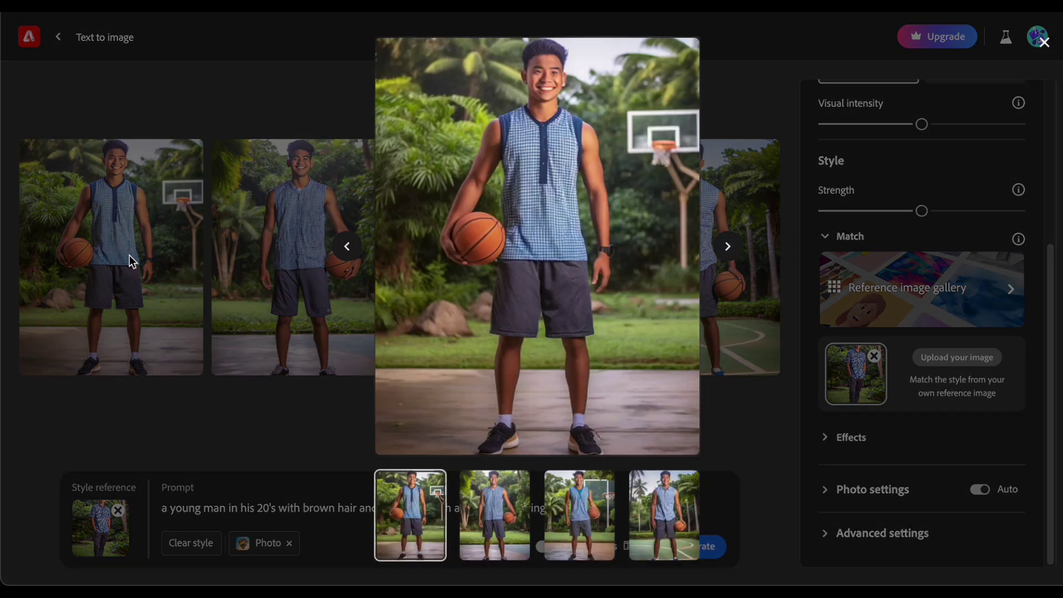
pyautogui.click(728, 257)
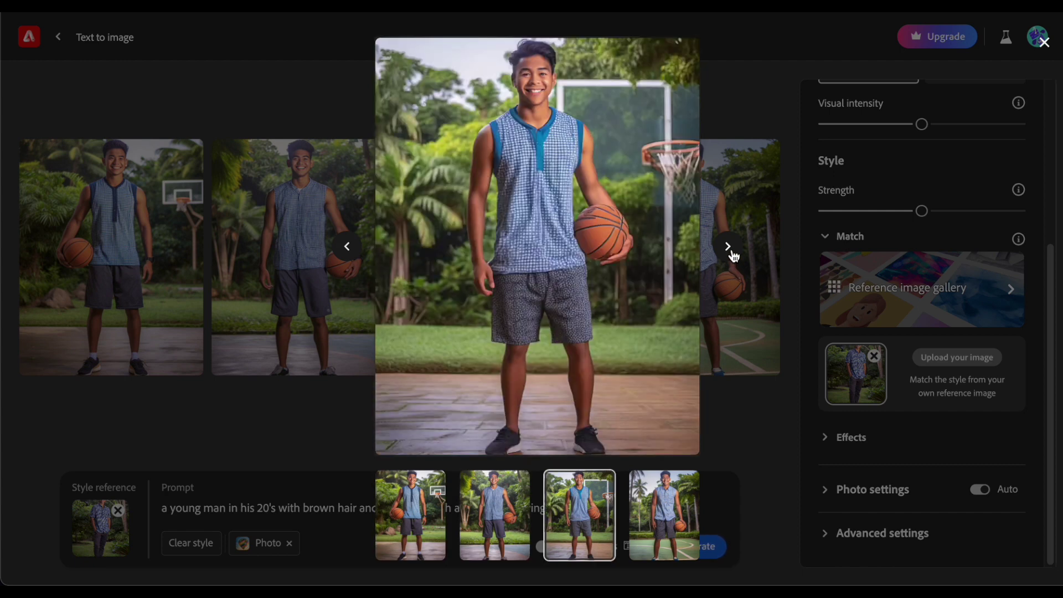
pyautogui.click(728, 248)
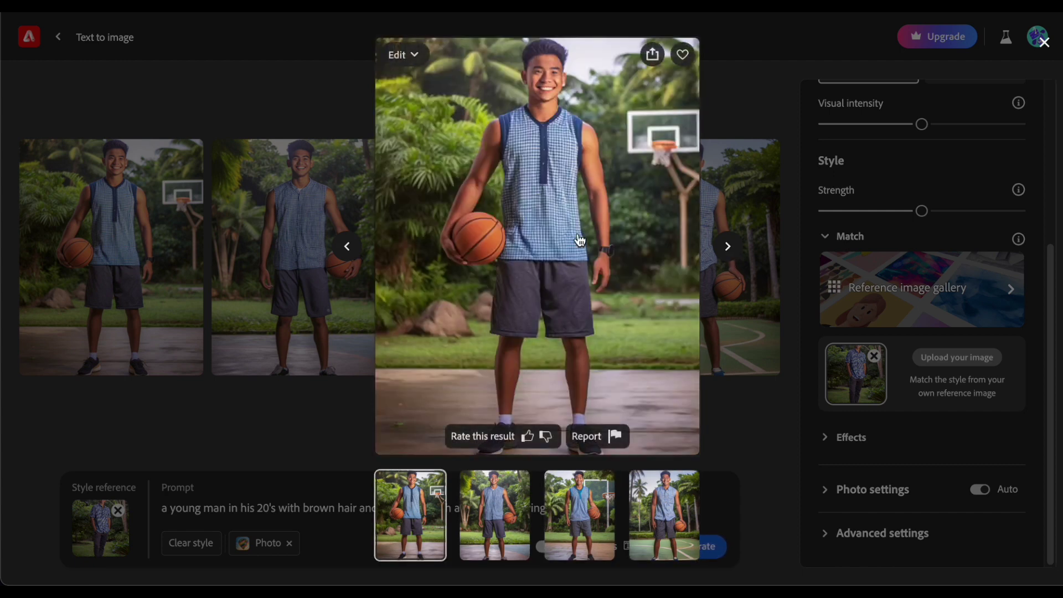
pyautogui.click(654, 55)
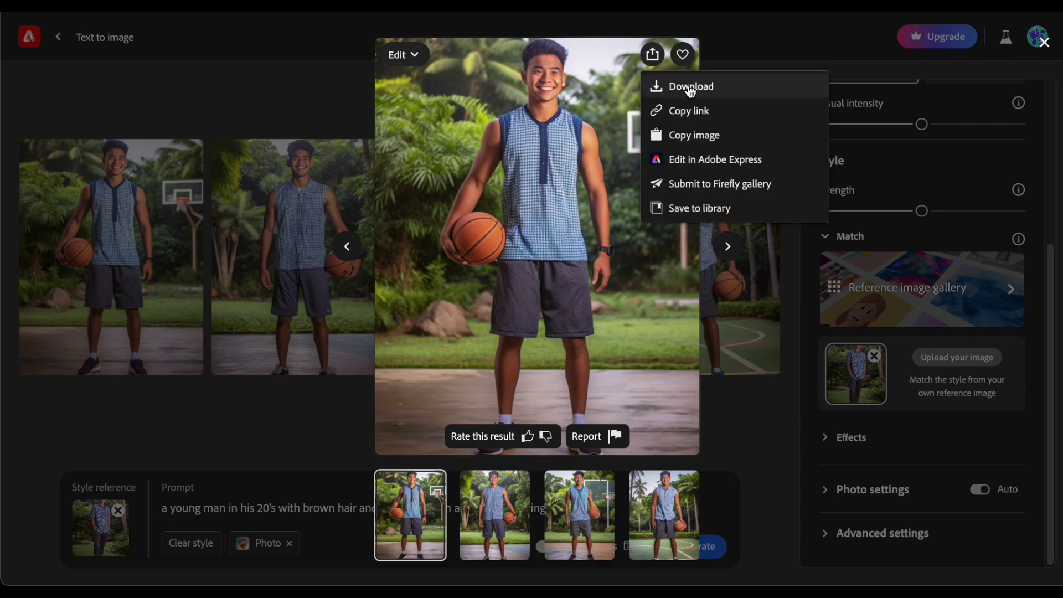
pyautogui.click(669, 86)
pyautogui.click(664, 495)
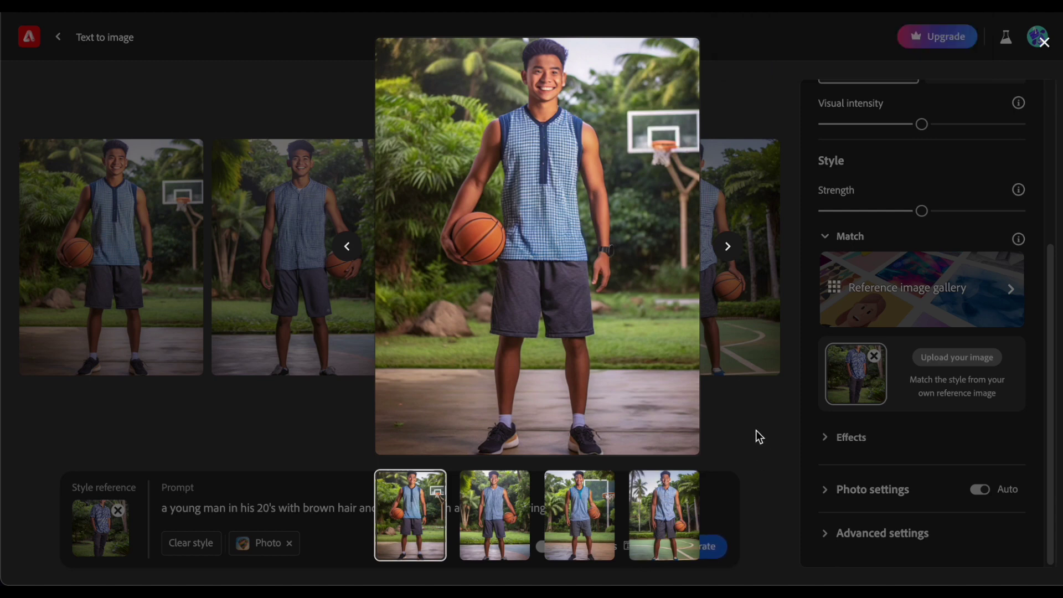
# Replace 'playing basketball' with 'eating burger' in the prompt and generate four images.
pyautogui.press('Escape')
pyautogui.moveTo(620, 508); pyautogui.dragTo(510, 508)
pyautogui.write('eating burger')
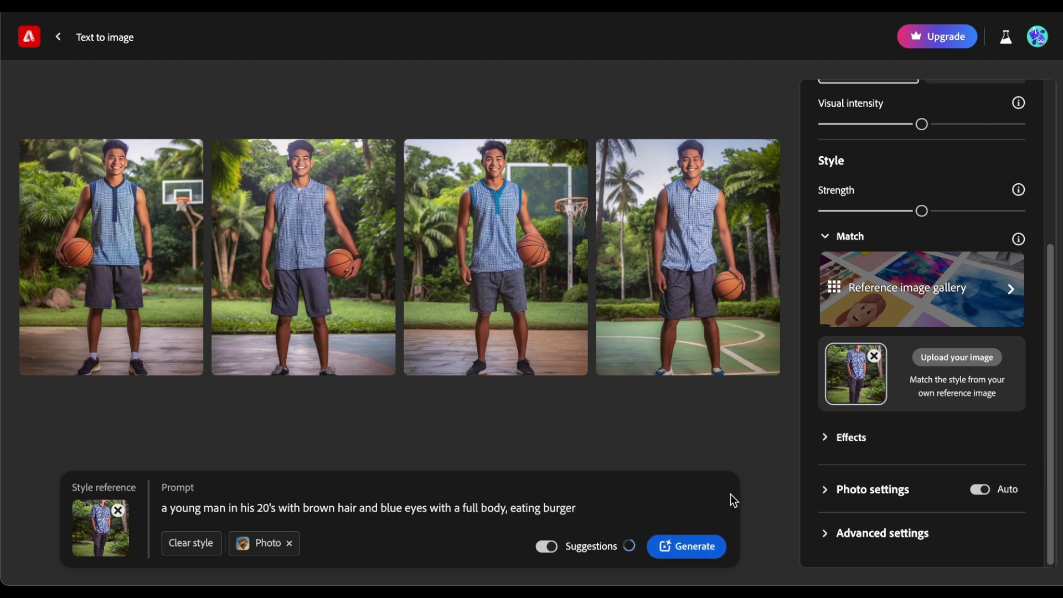
pyautogui.click(689, 550)
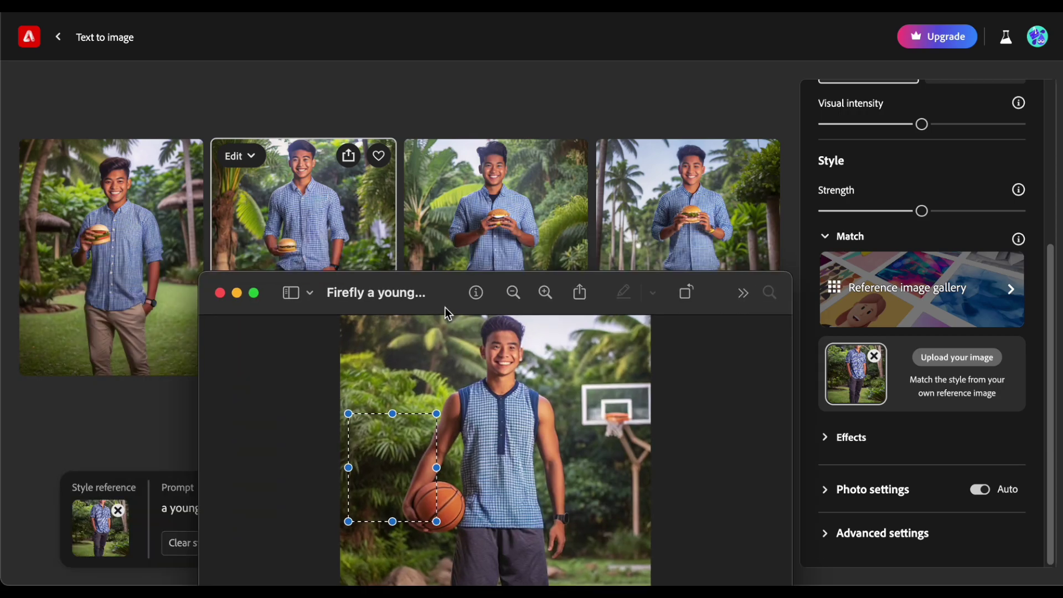
# Browse the enlarged burger photos and download the current one.
pyautogui.click(312, 225)
pyautogui.click(728, 246)
pyautogui.click(348, 248)
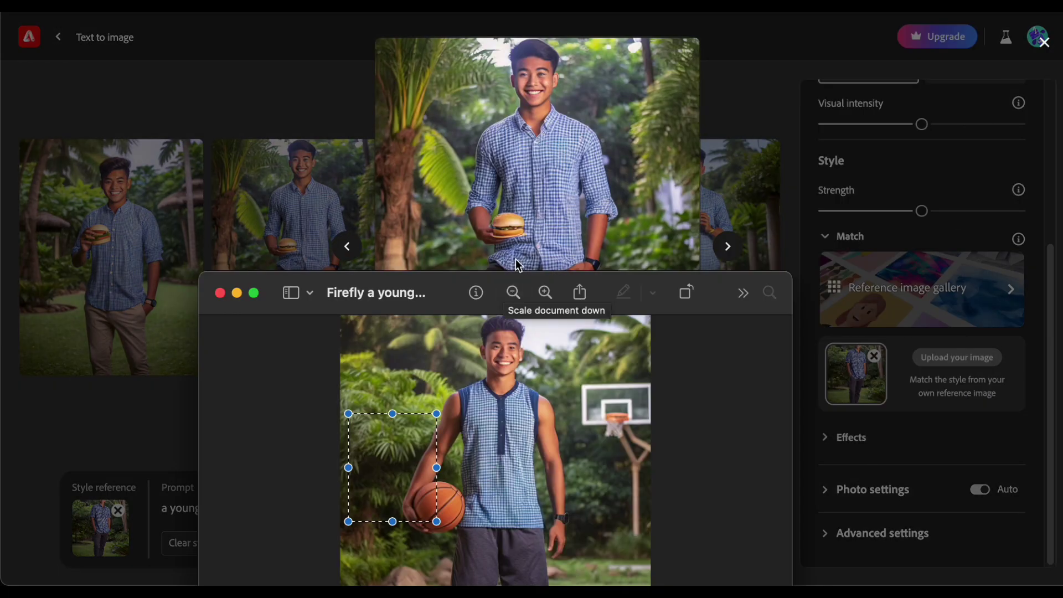
pyautogui.click(728, 245)
pyautogui.click(728, 245)
pyautogui.click(349, 251)
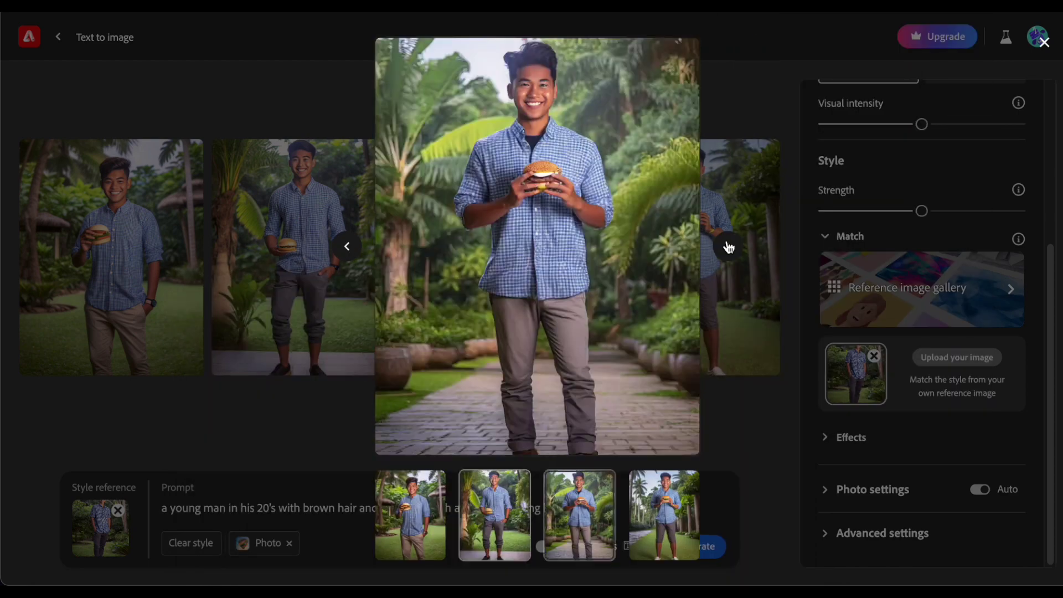
pyautogui.click(728, 246)
pyautogui.click(653, 53)
pyautogui.click(688, 85)
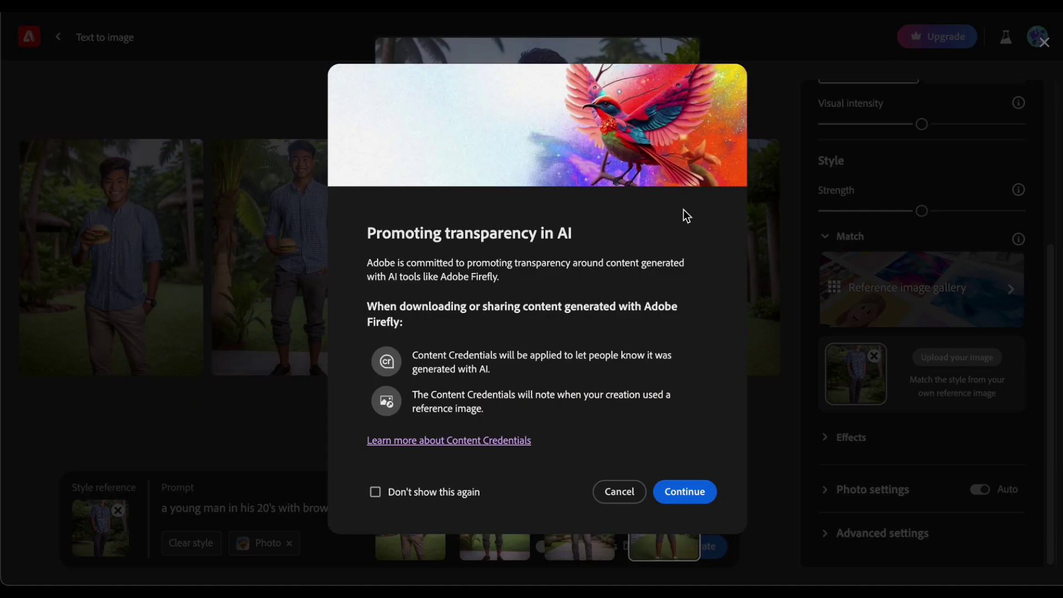
pyautogui.click(684, 491)
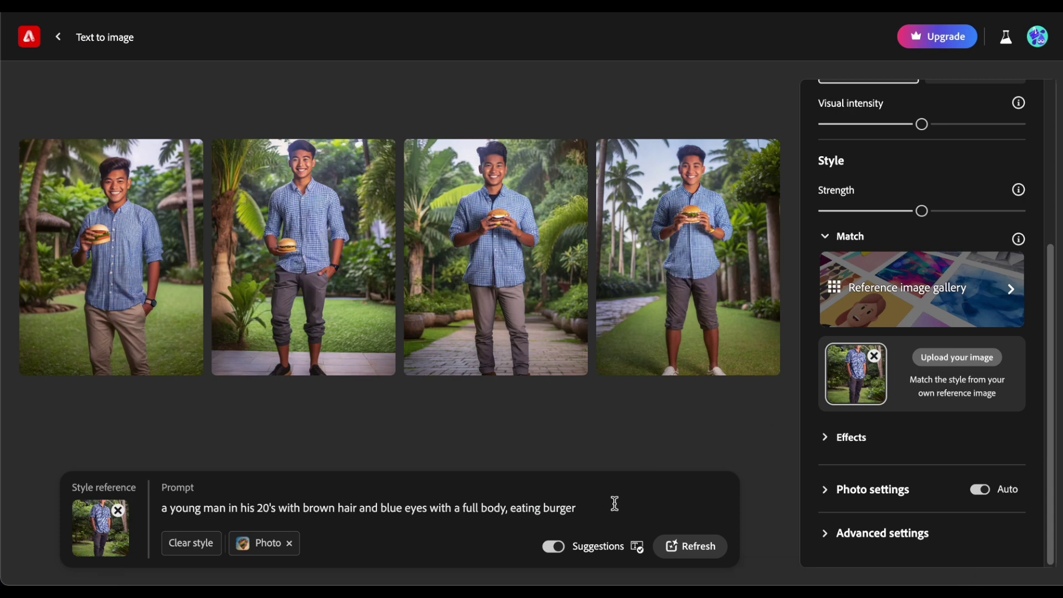
# Change the prompt's 'eating burger' to 'holding a dog' and generate new images.
pyautogui.moveTo(613, 504); pyautogui.dragTo(509, 510)
pyautogui.click(509, 514)
pyautogui.moveTo(577, 507); pyautogui.dragTo(510, 509)
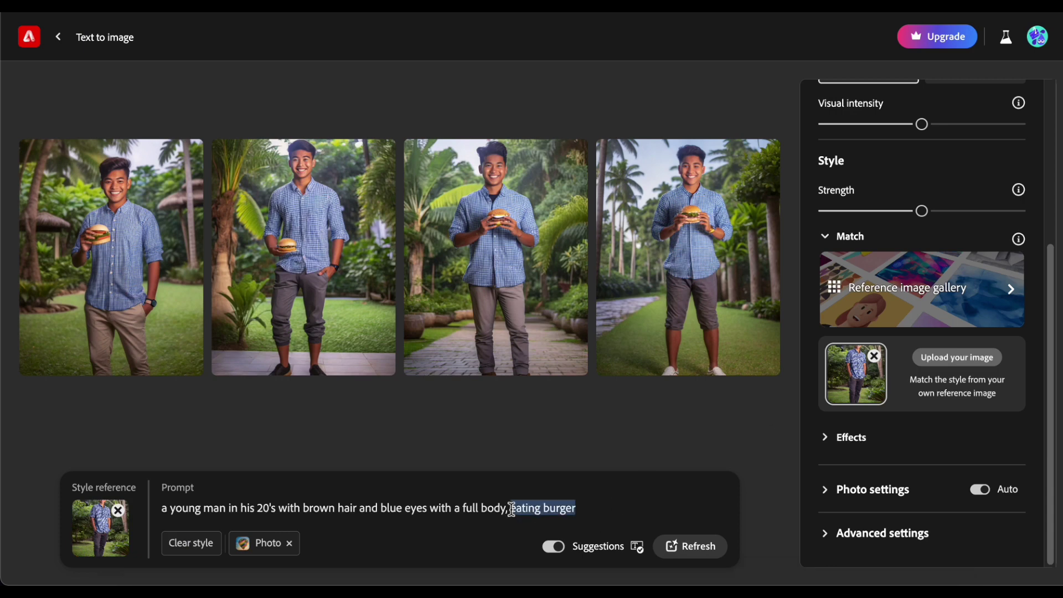
pyautogui.write('holding a dog')
pyautogui.click(698, 549)
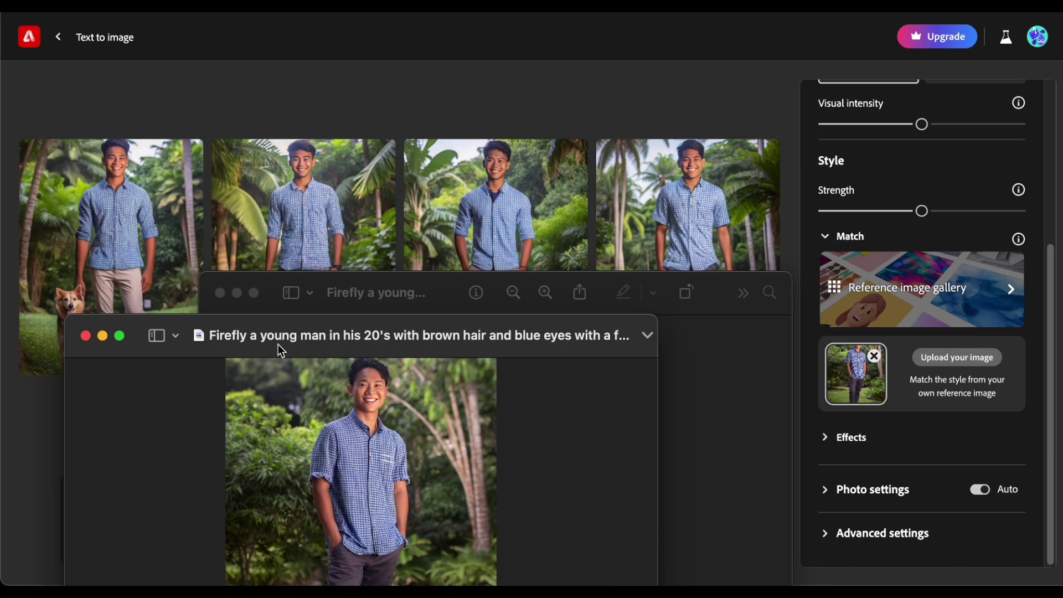
# Download the enlarged photo of the young man with a dog.
pyautogui.moveTo(278, 345); pyautogui.dragTo(69, 304)
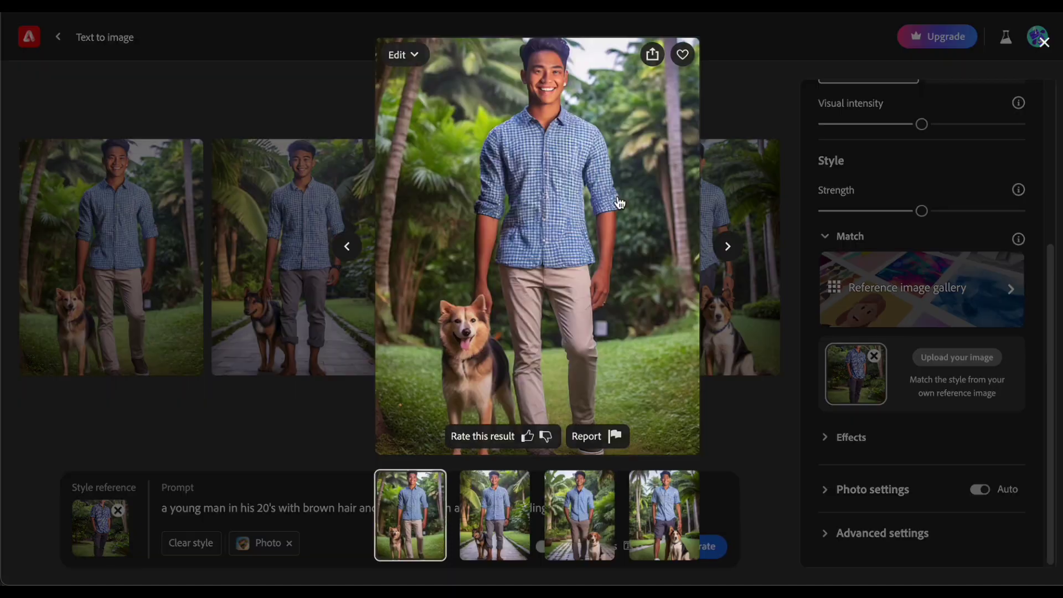
pyautogui.click(652, 55)
pyautogui.click(691, 86)
pyautogui.press('Return')
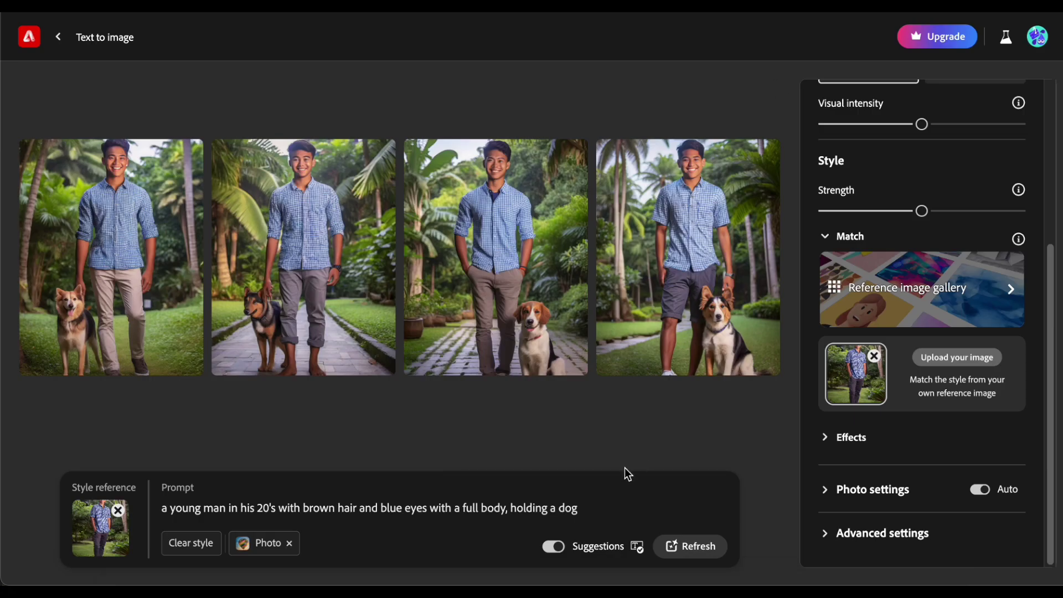
# Change 'holding a dog' to 'running', generate, and view the standing and basketball downloads.
pyautogui.moveTo(575, 508); pyautogui.dragTo(513, 508)
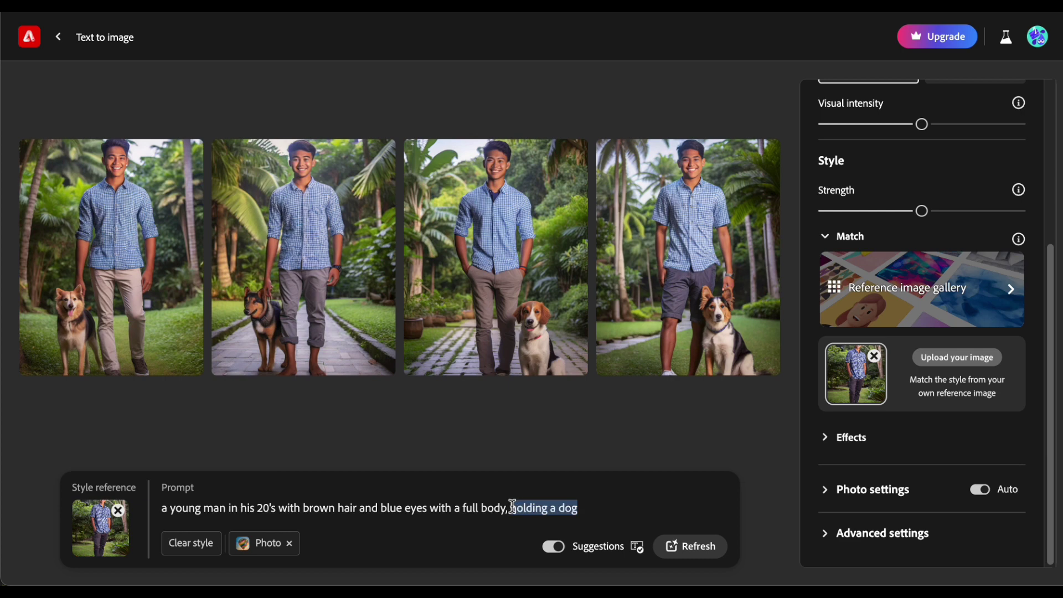
pyautogui.write('running')
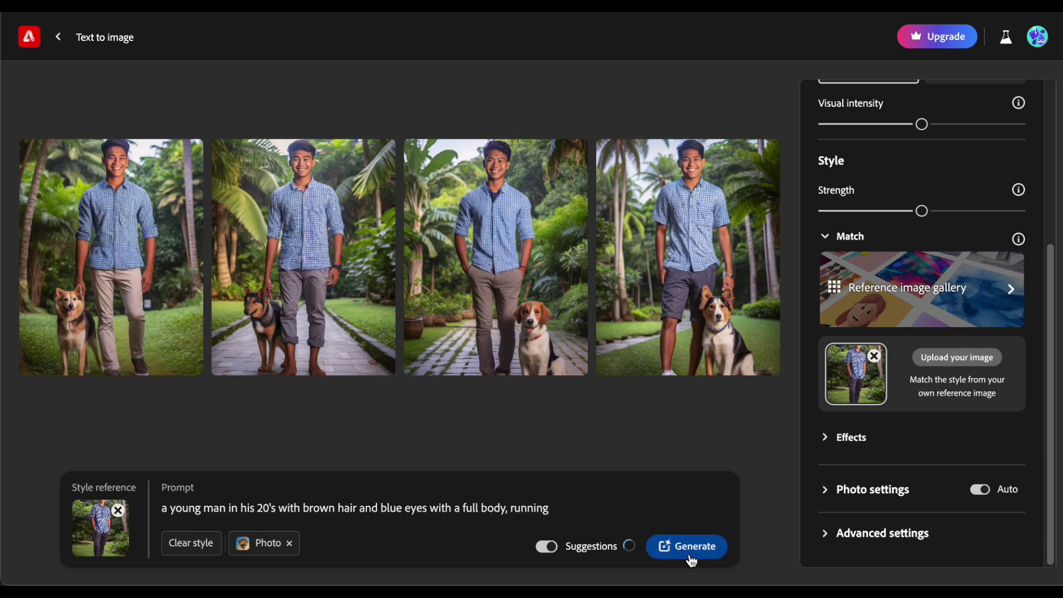
pyautogui.click(689, 546)
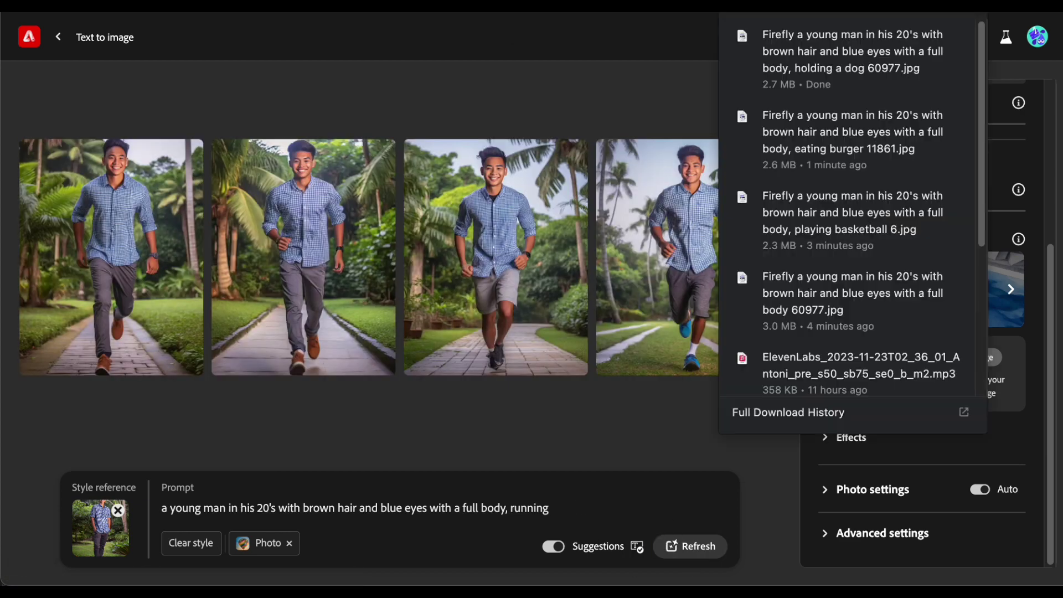
pyautogui.click(858, 259)
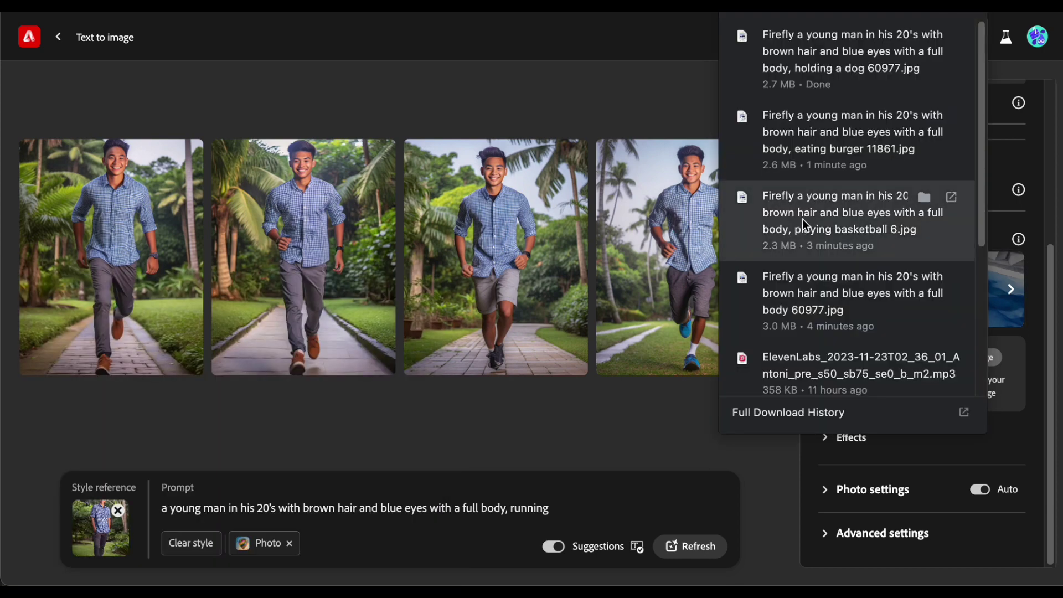
pyautogui.click(803, 219)
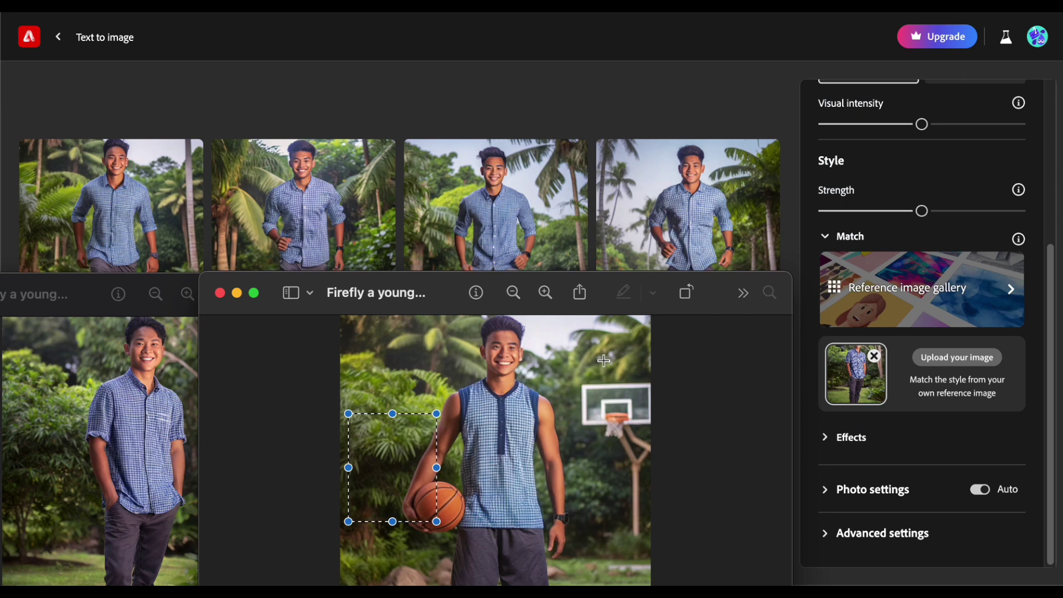
pyautogui.press('super+w')
# Check the downloaded dog photo in Preview, then close all the photo windows.
pyautogui.click(841, 58)
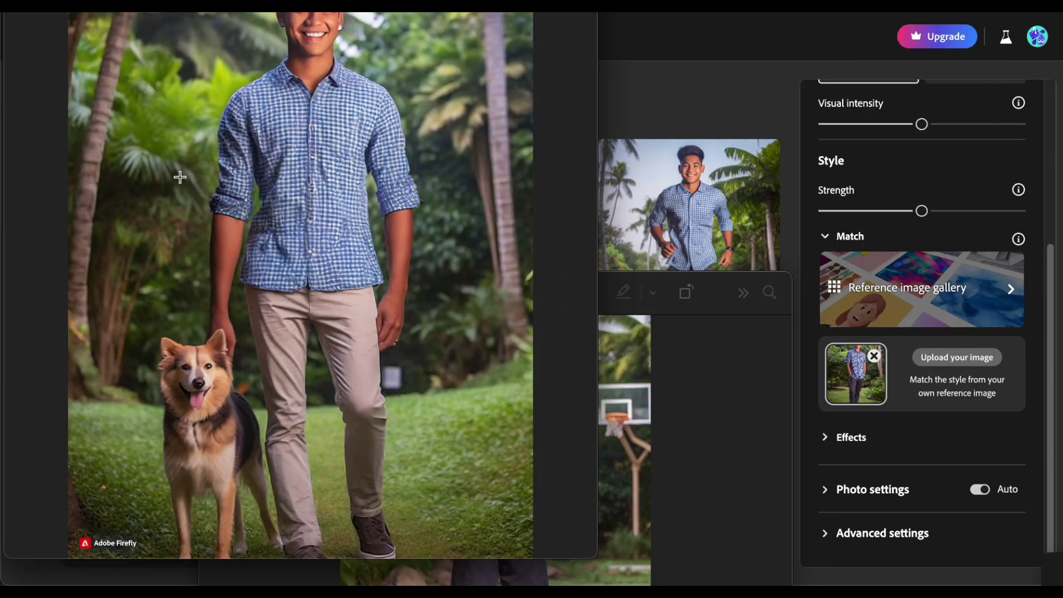
pyautogui.moveTo(197, 188); pyautogui.dragTo(230, 226)
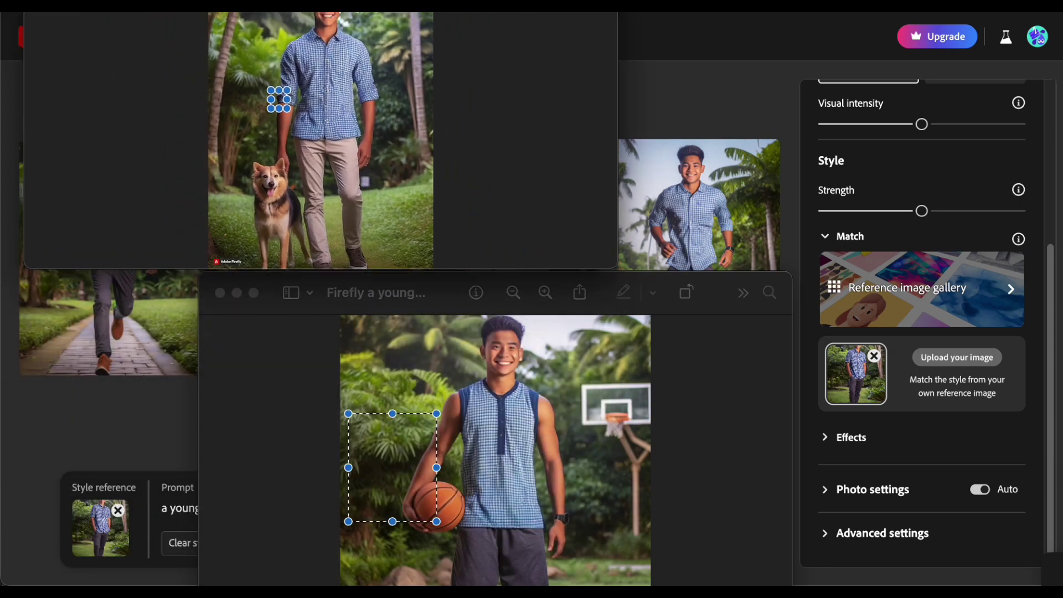
pyautogui.moveTo(595, 557)
pyautogui.mouseDown()
pyautogui.moveTo(473, 188)
pyautogui.moveTo(434, 171)
pyautogui.mouseUp()
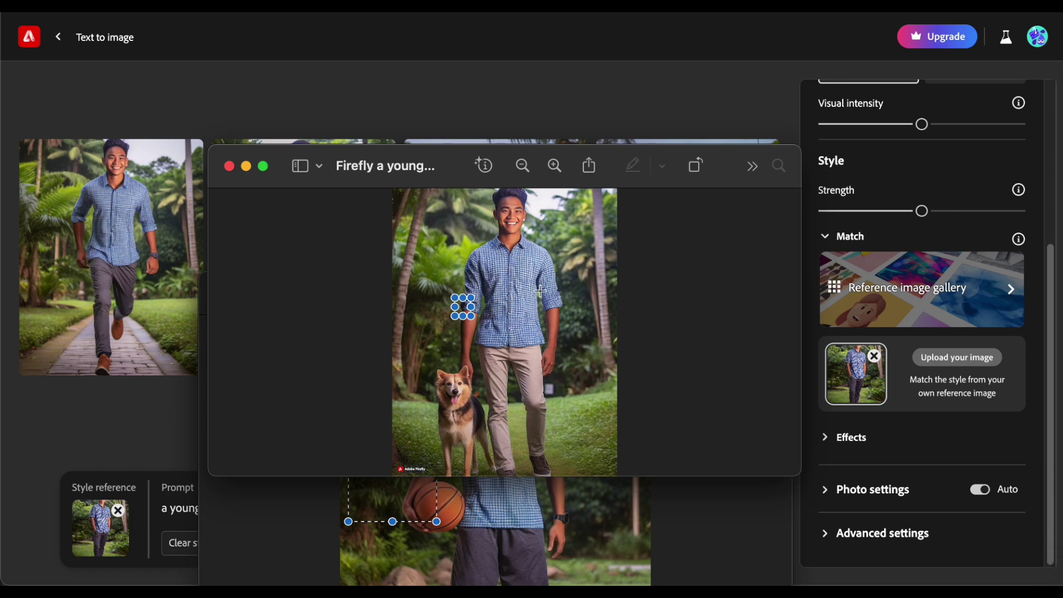
pyautogui.click(229, 167)
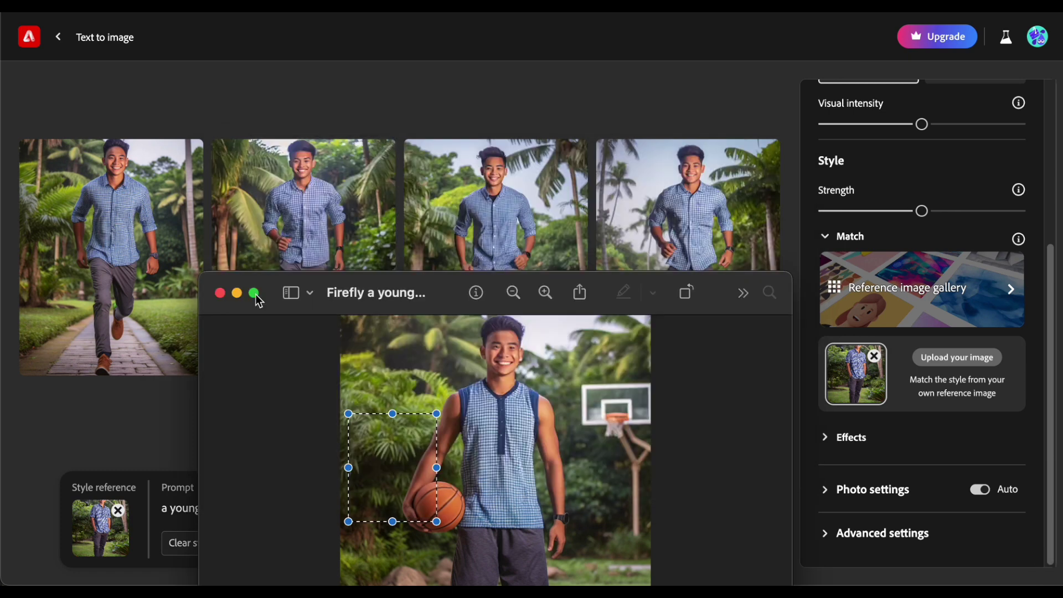
pyautogui.click(221, 293)
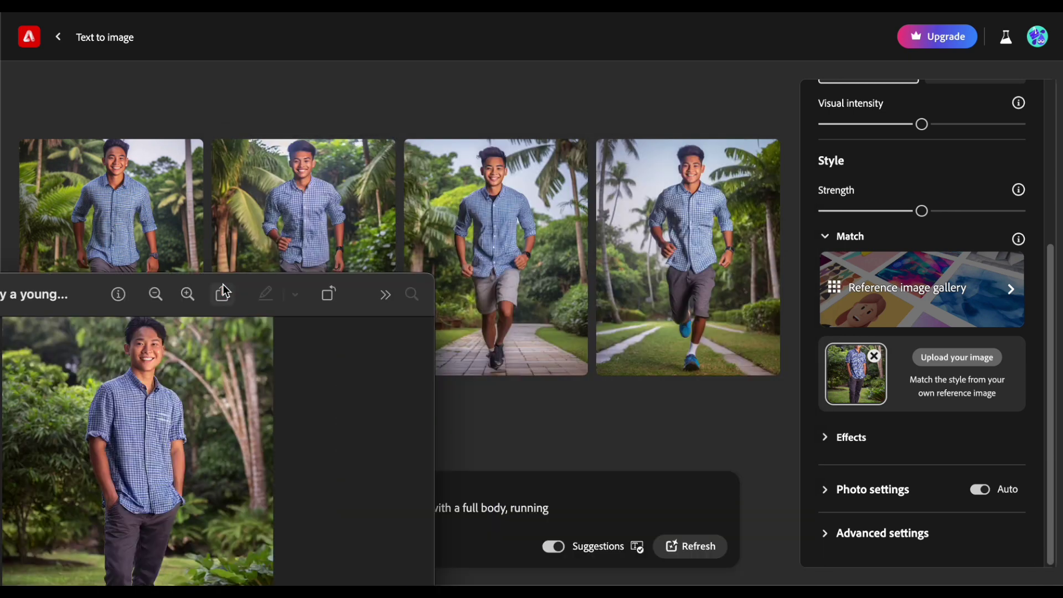
pyautogui.click(569, 513)
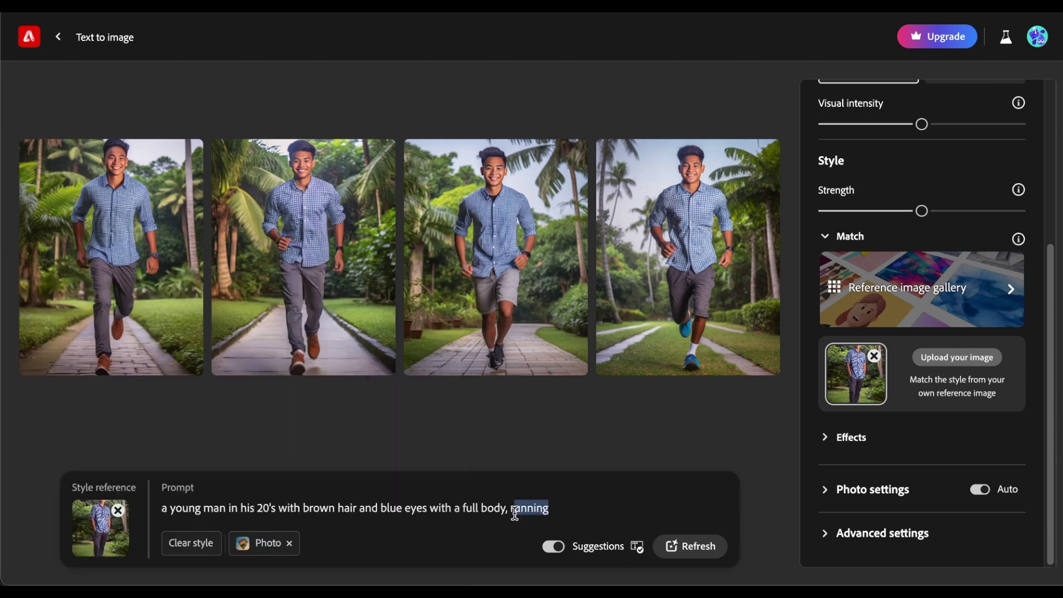
pyautogui.write('rid')
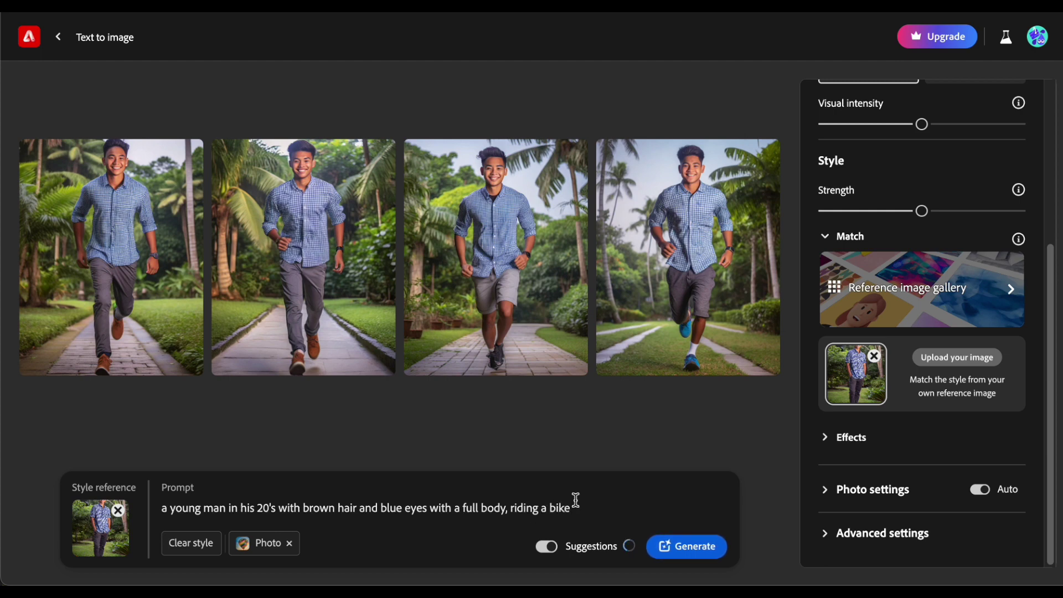
# Generate bike-riding images and briefly check the downloaded standing photo.
pyautogui.click(696, 548)
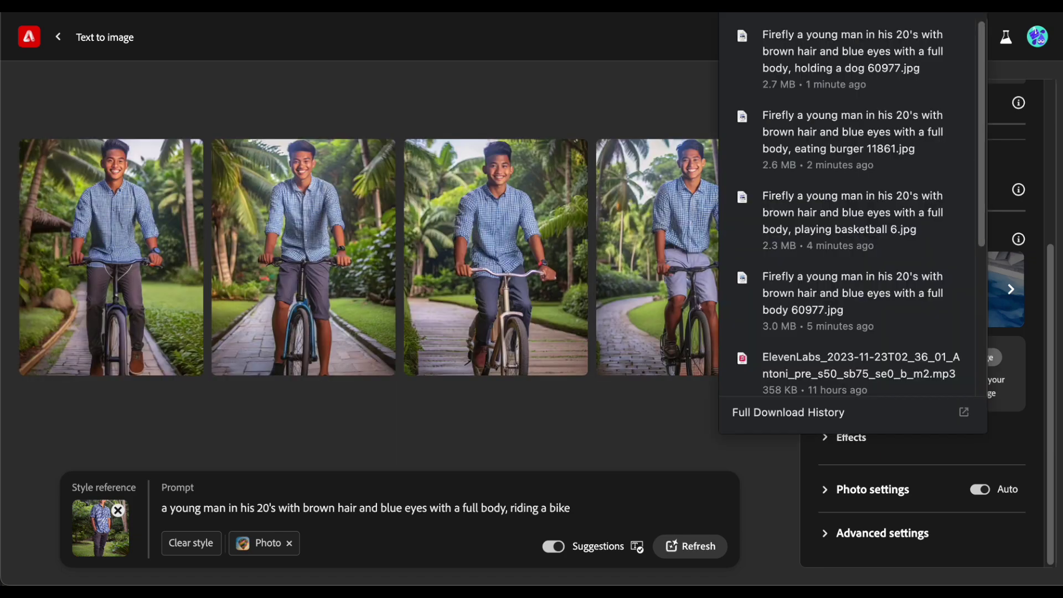
pyautogui.click(831, 292)
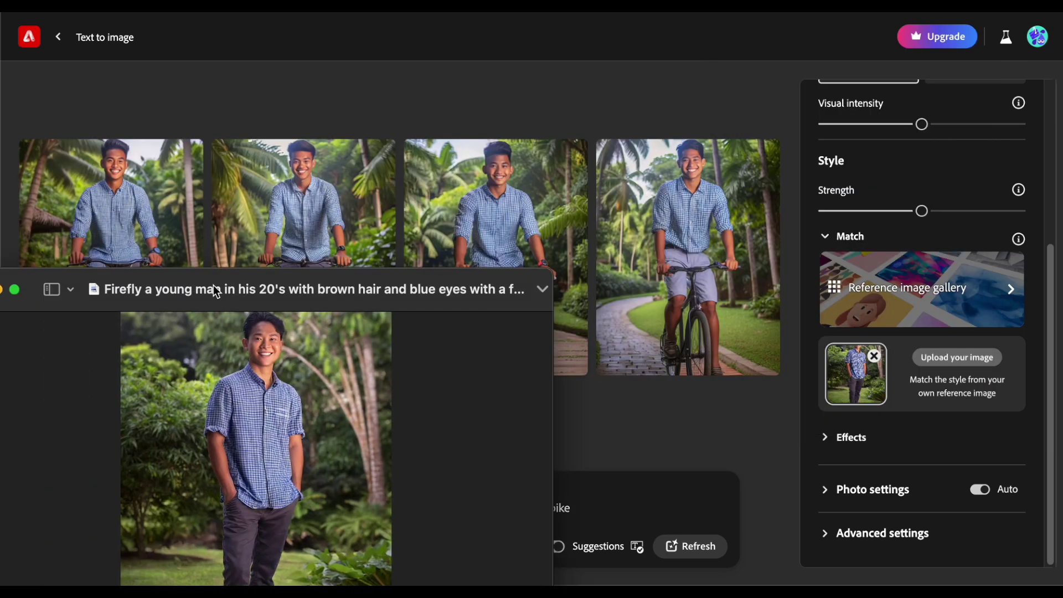
pyautogui.moveTo(95, 290); pyautogui.dragTo(598, 270)
pyautogui.click(402, 266)
# Download the fourth bike-riding image and generate a fresh bike-riding set.
pyautogui.click(708, 238)
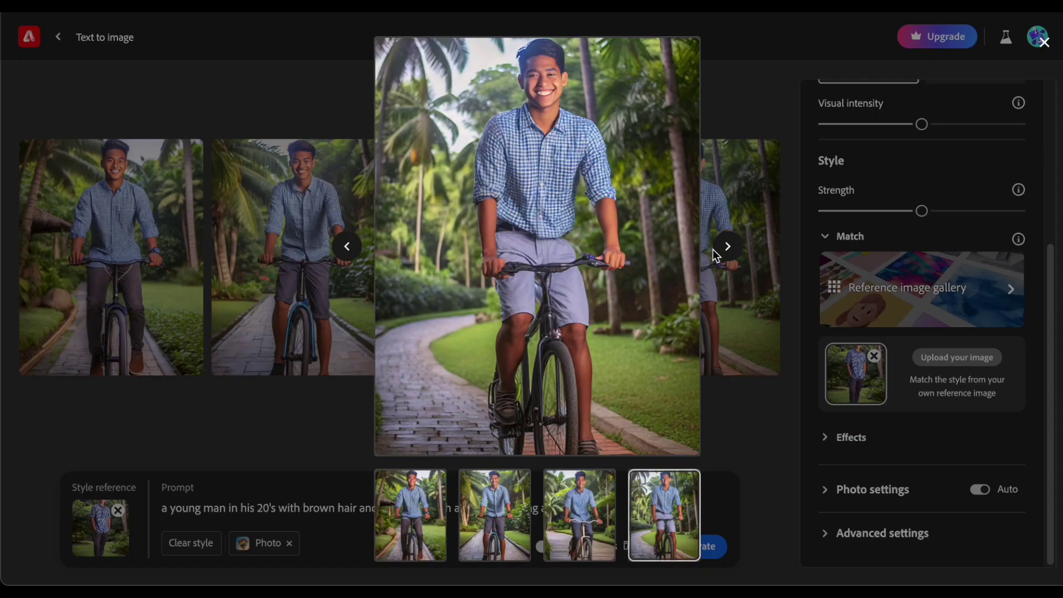
pyautogui.click(652, 54)
pyautogui.click(684, 549)
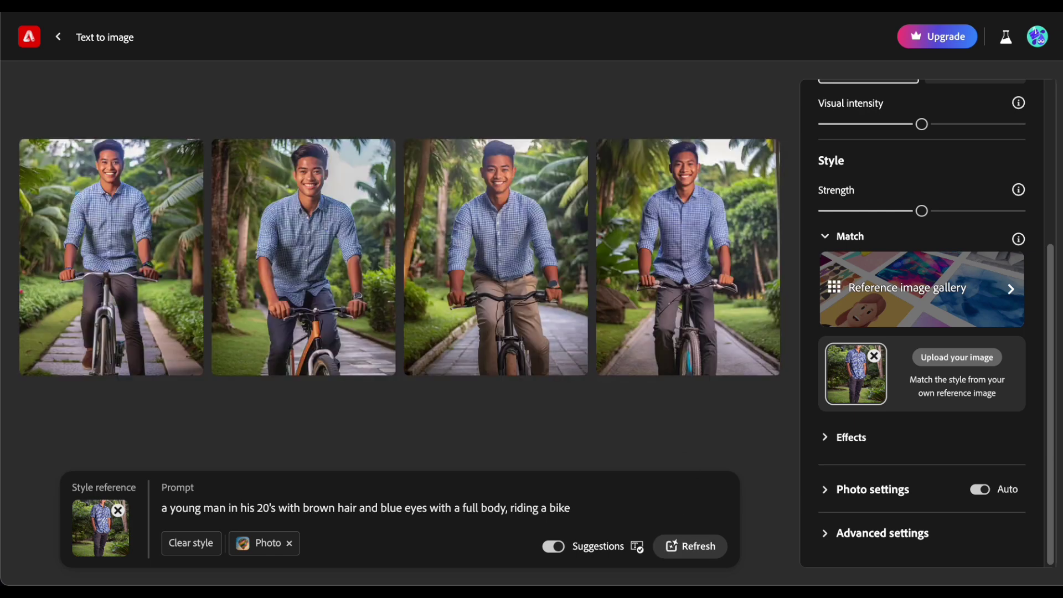
pyautogui.scroll(-1, 848, 333)
# Compare against the downloaded standing and basketball photos in Preview, then close them.
pyautogui.click(848, 333)
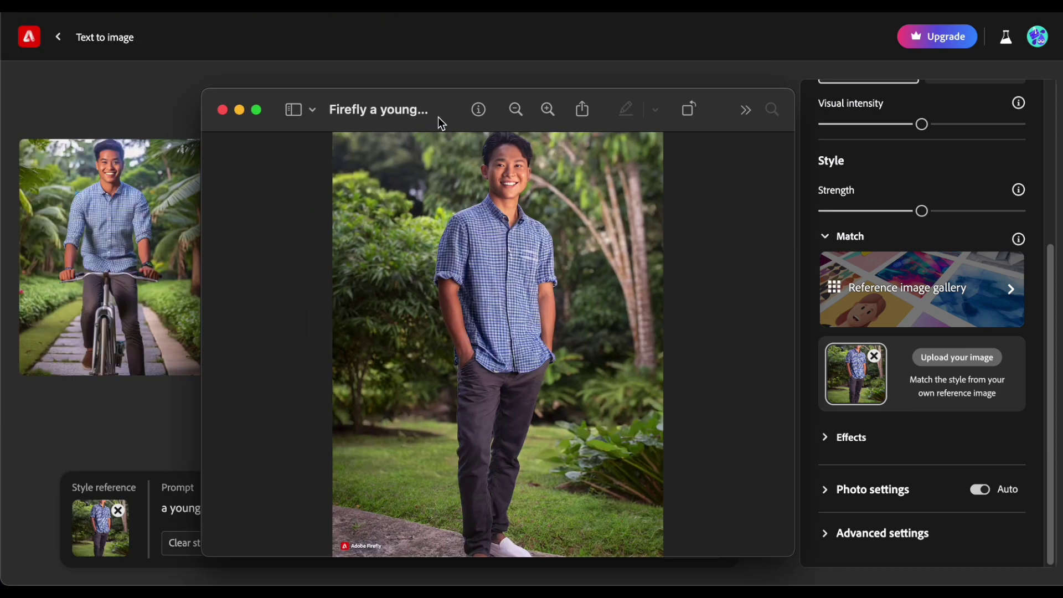
pyautogui.click(217, 109)
pyautogui.click(873, 304)
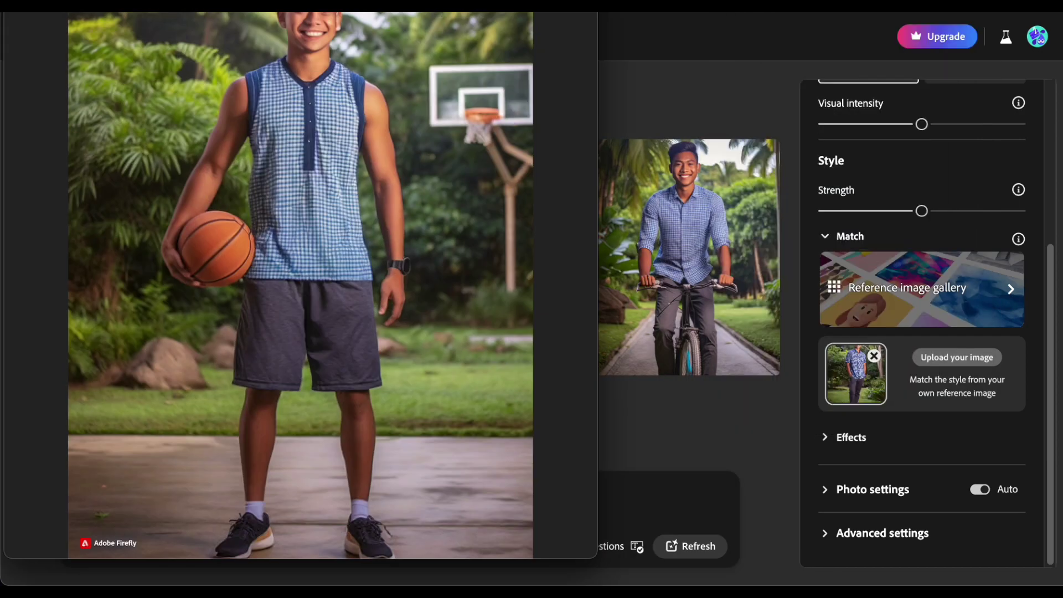
pyautogui.moveTo(477, 285); pyautogui.dragTo(470, 237)
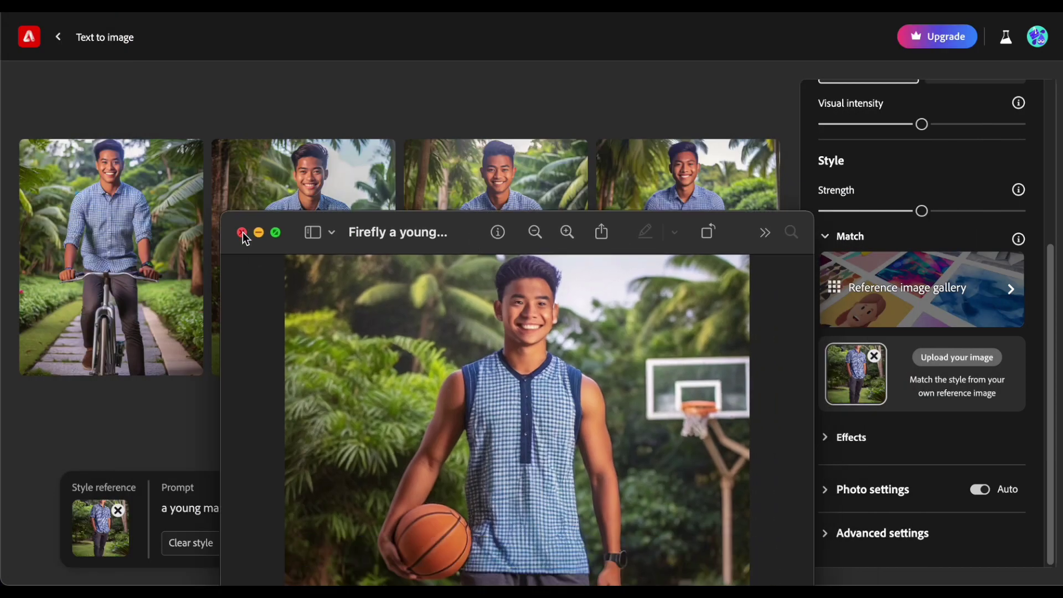
pyautogui.click(243, 231)
# Download the first bike-riding image and give it a thumbs-up.
pyautogui.click(126, 239)
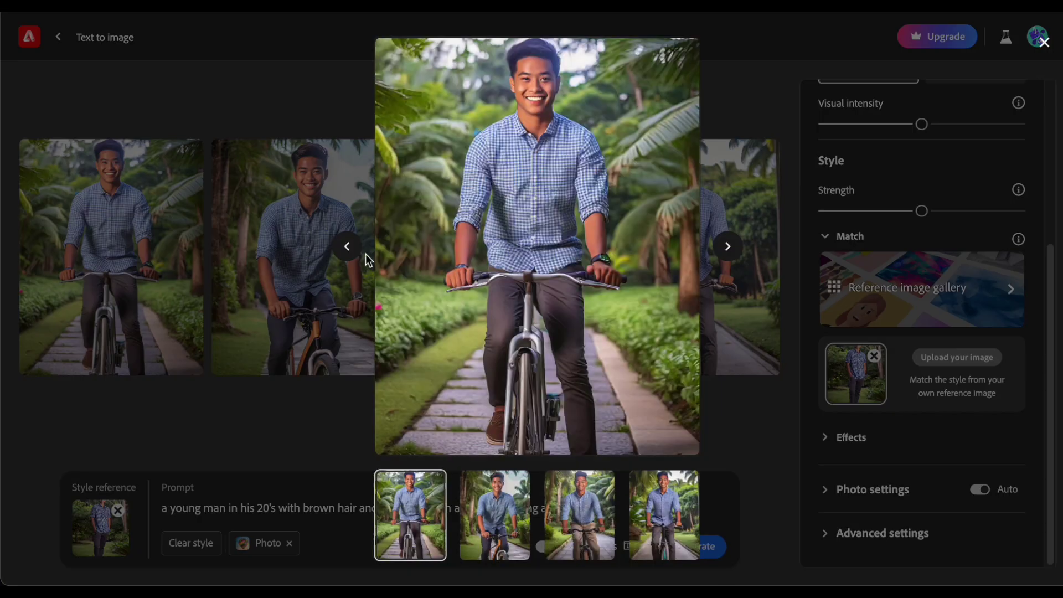
pyautogui.click(776, 184)
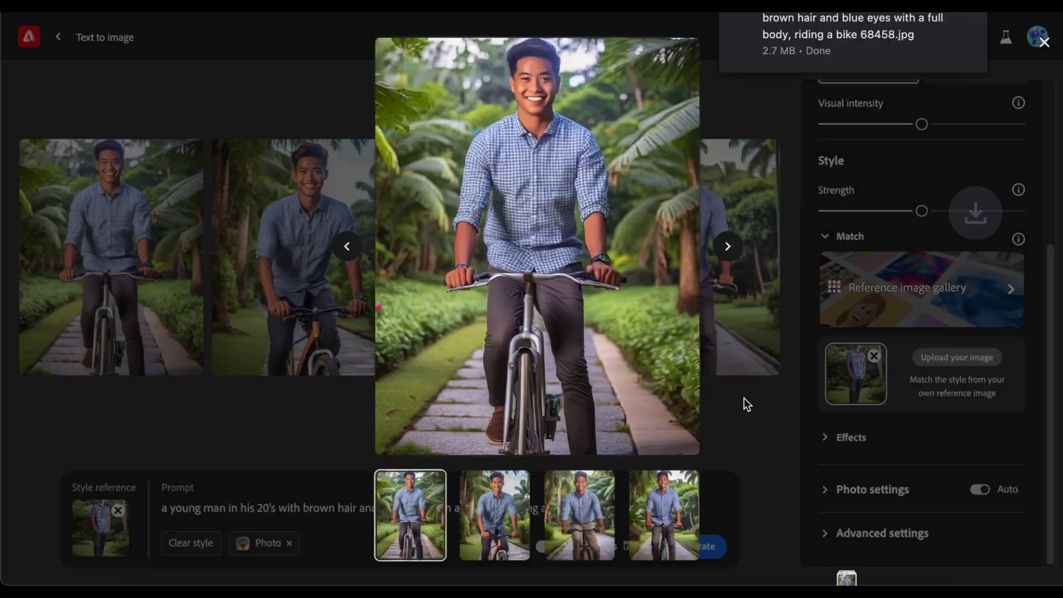
pyautogui.click(743, 398)
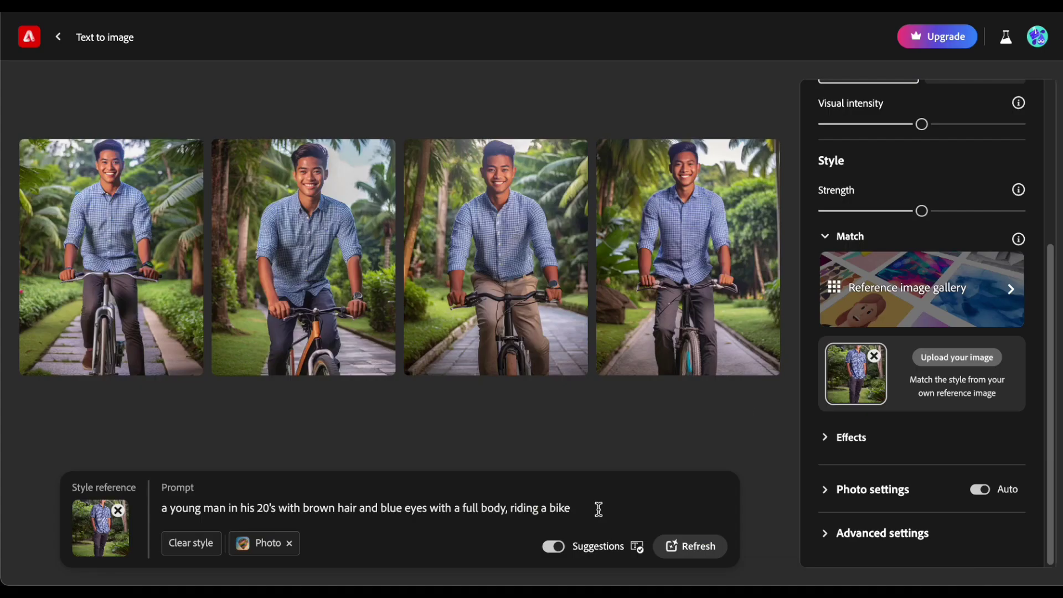
pyautogui.moveTo(112, 258)
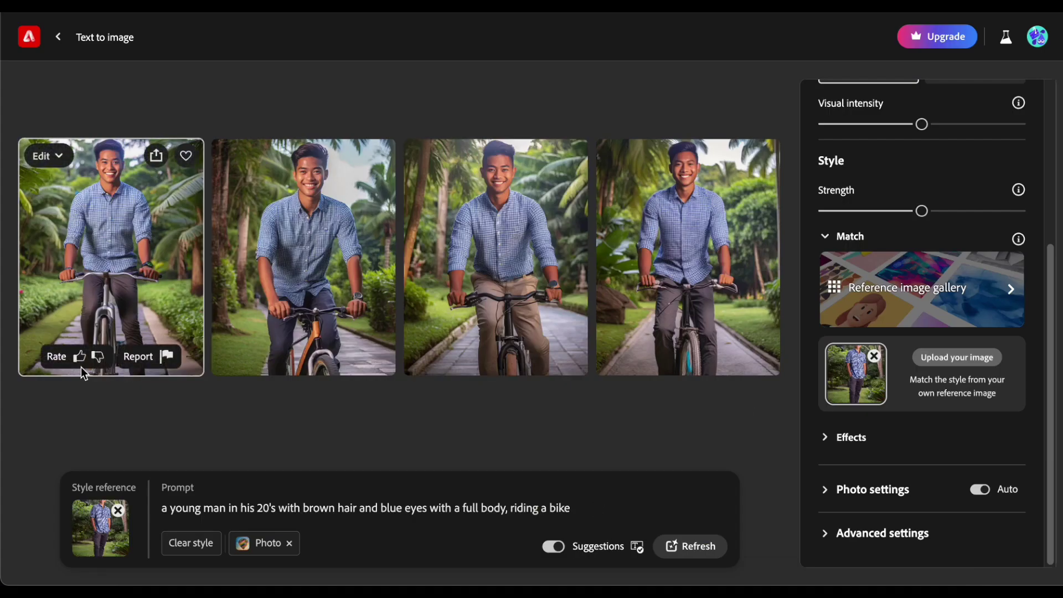
pyautogui.click(79, 358)
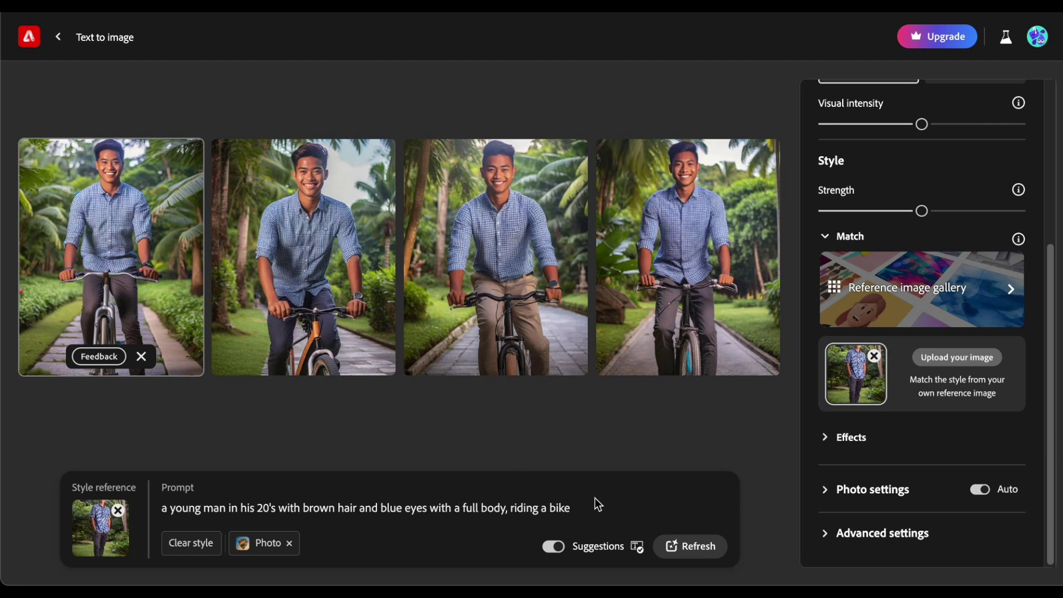
# Replace 'riding a bike' with 'walking', generate, and open the downloaded bike photo.
pyautogui.moveTo(589, 507); pyautogui.dragTo(526, 509)
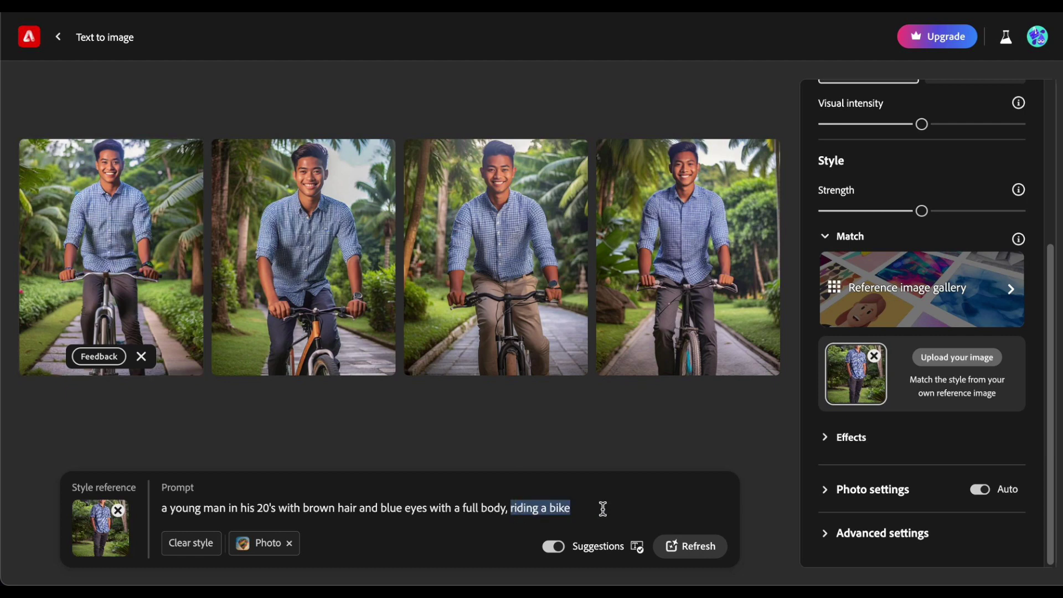
pyautogui.write('walk')
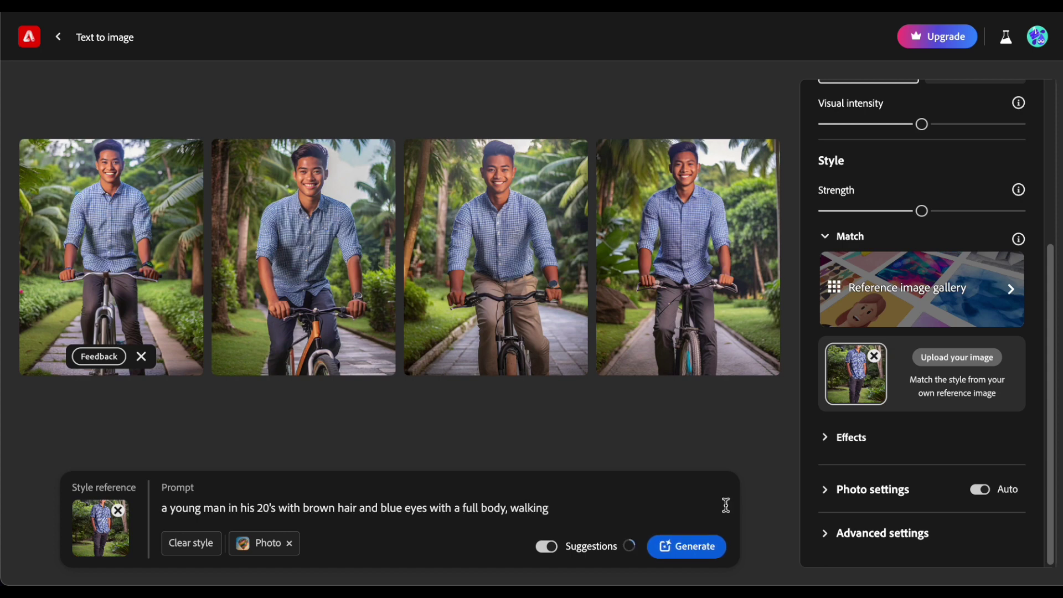
pyautogui.click(711, 546)
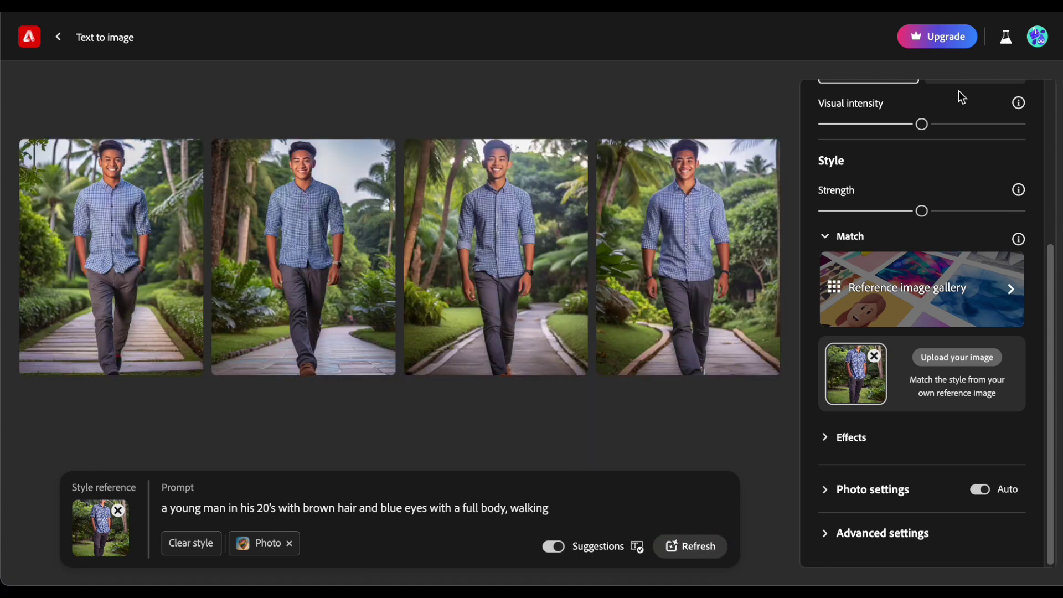
pyautogui.click(905, 22)
pyautogui.click(822, 60)
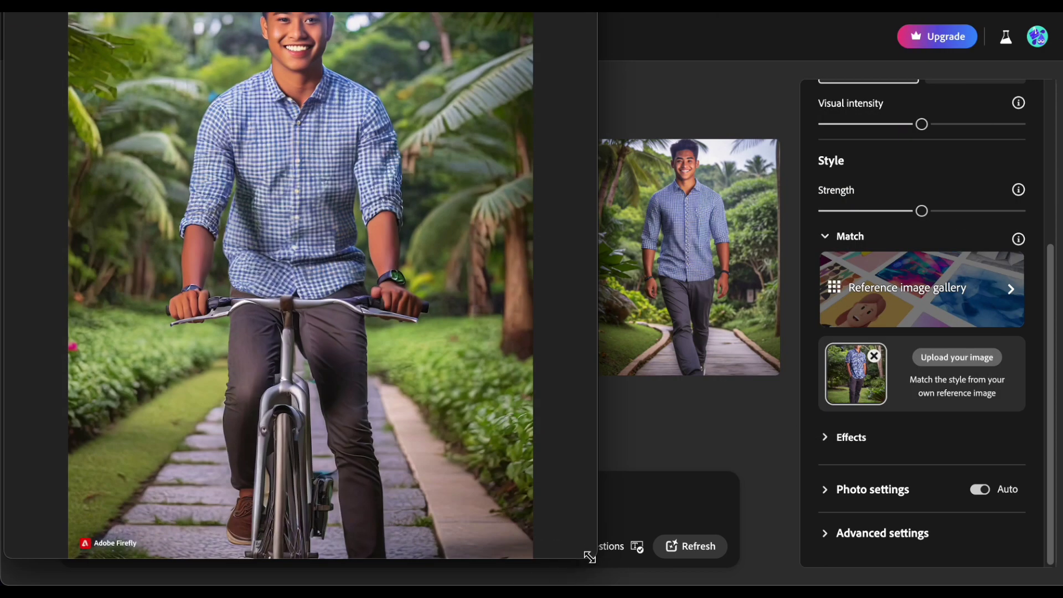
# Arrange the bike photo window, preview the first walking image, and reopen the bike photo.
pyautogui.moveTo(591, 557); pyautogui.dragTo(594, 319)
pyautogui.moveTo(368, 87); pyautogui.dragTo(461, 280)
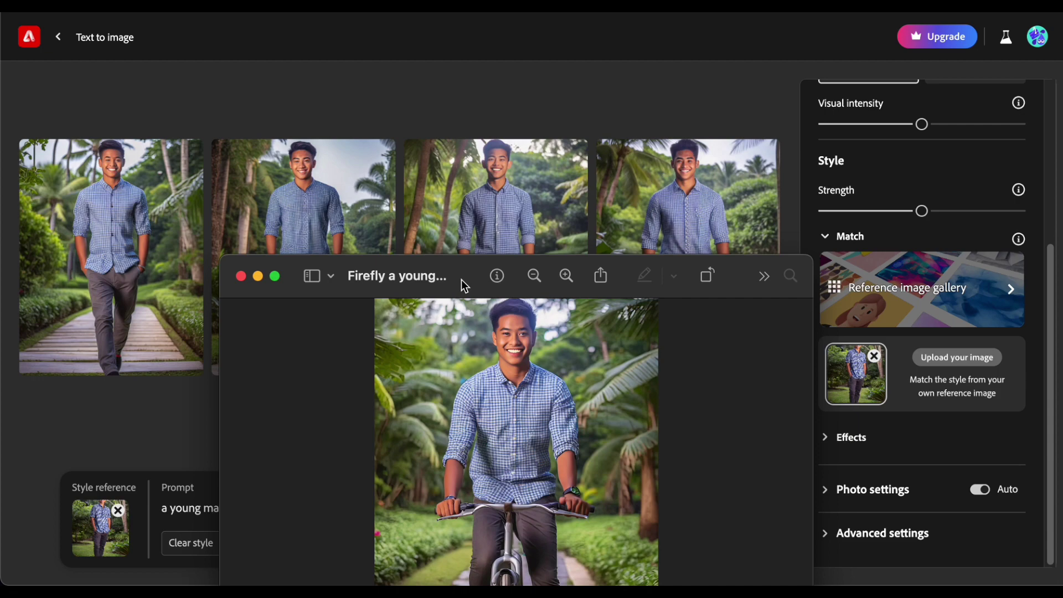
pyautogui.moveTo(461, 279); pyautogui.dragTo(466, 250)
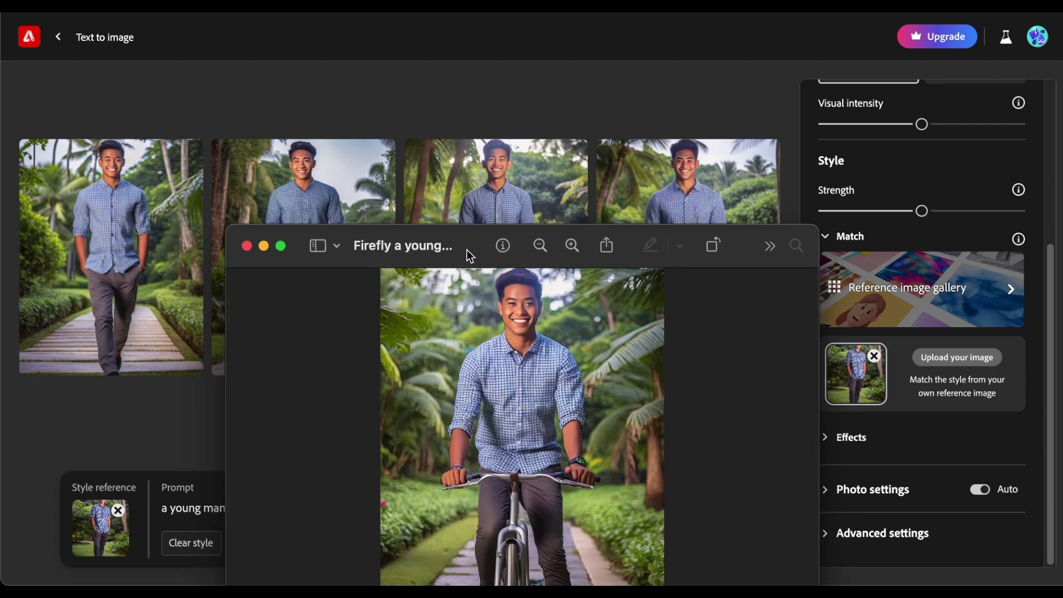
pyautogui.click(123, 245)
pyautogui.click(751, 127)
pyautogui.click(905, 22)
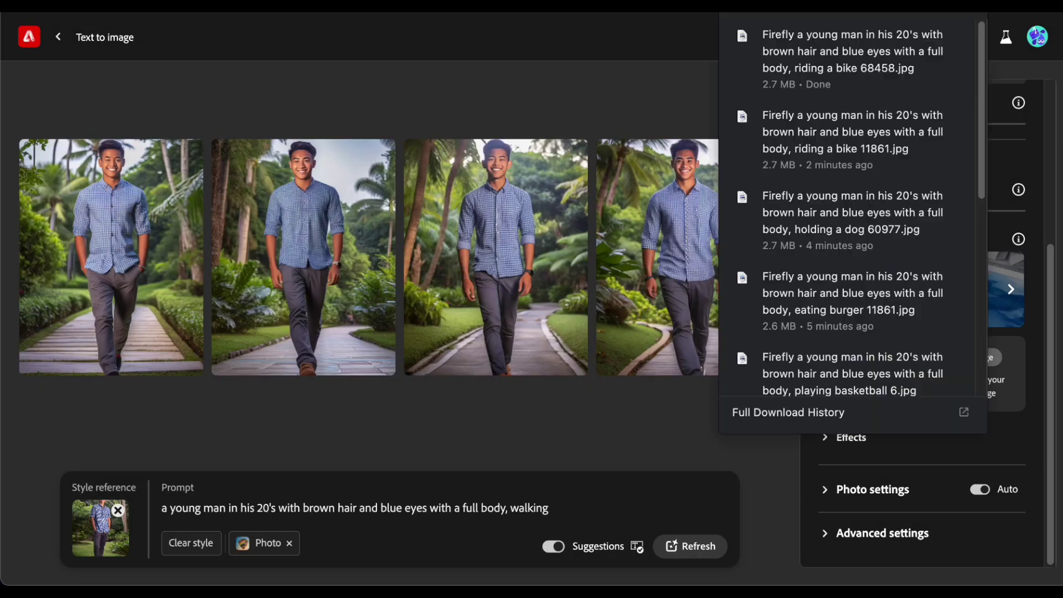
pyautogui.click(821, 80)
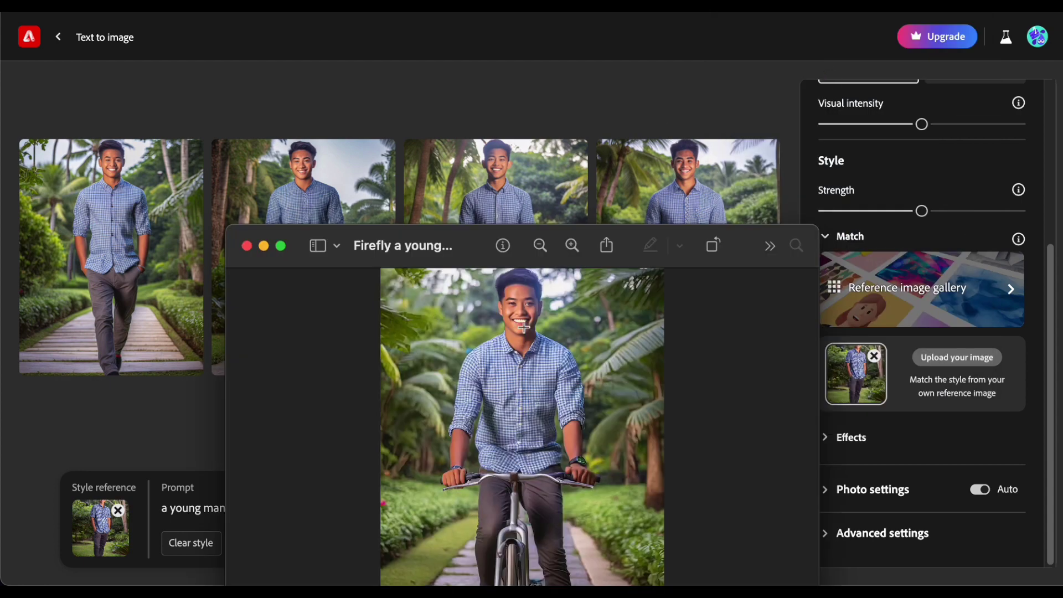
# Download the first walking image through Share and give it a thumbs-up.
pyautogui.click(112, 248)
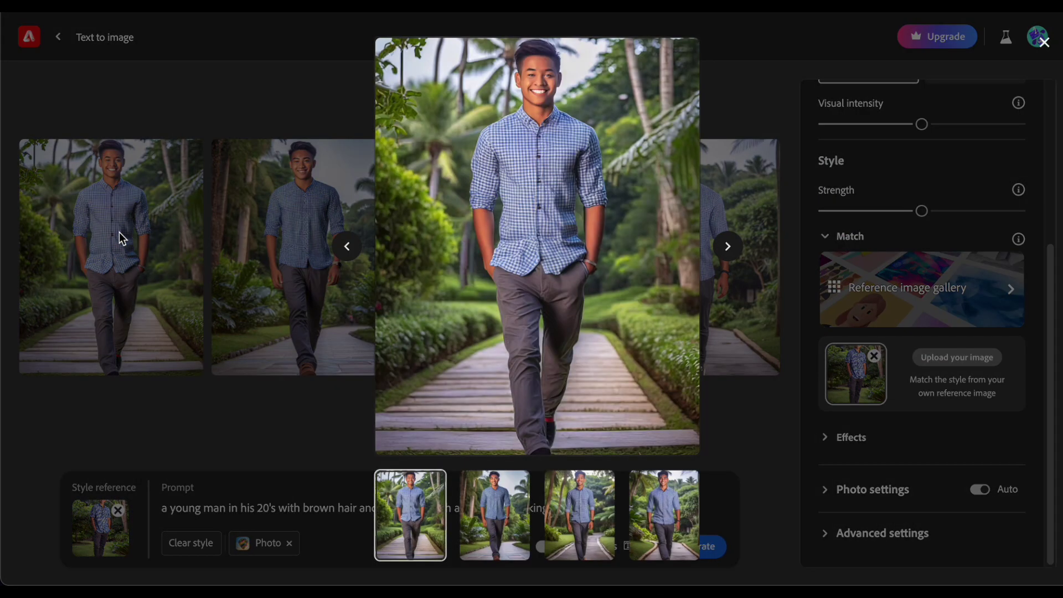
pyautogui.click(652, 54)
pyautogui.click(624, 86)
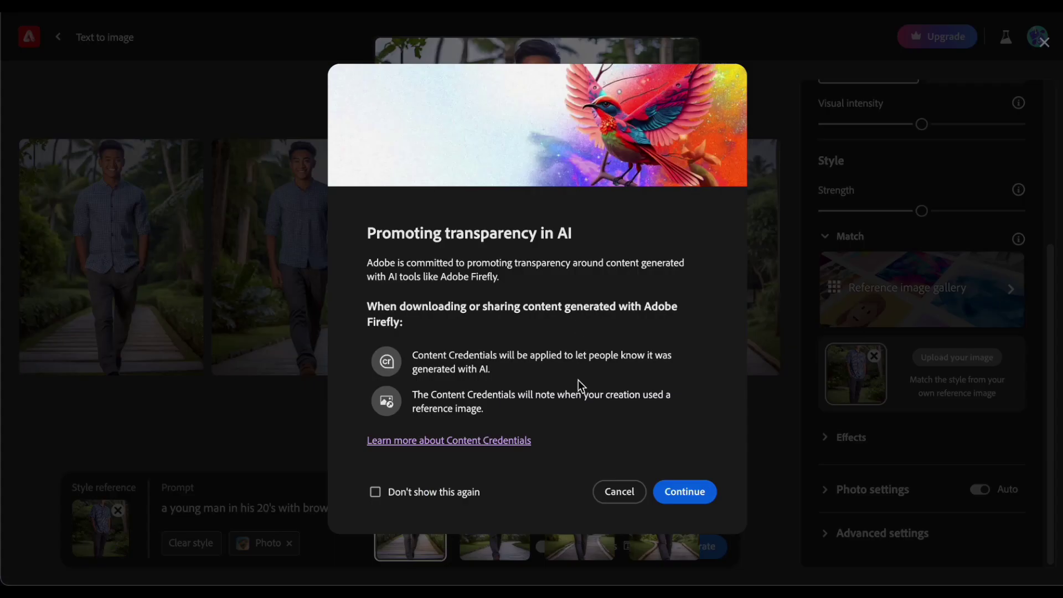
pyautogui.click(682, 491)
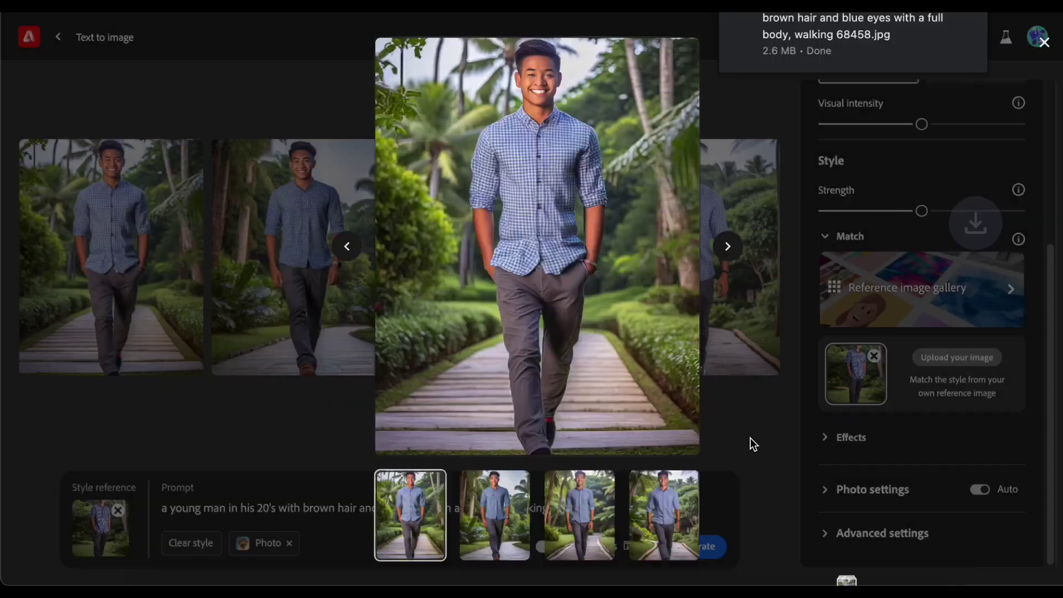
pyautogui.click(750, 438)
pyautogui.moveTo(110, 257)
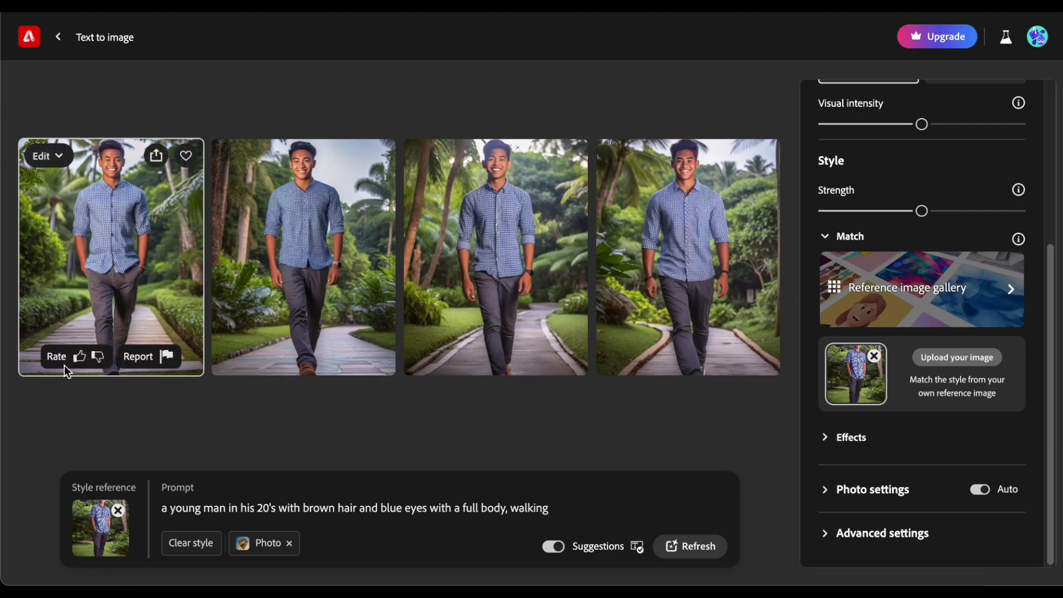
pyautogui.click(78, 357)
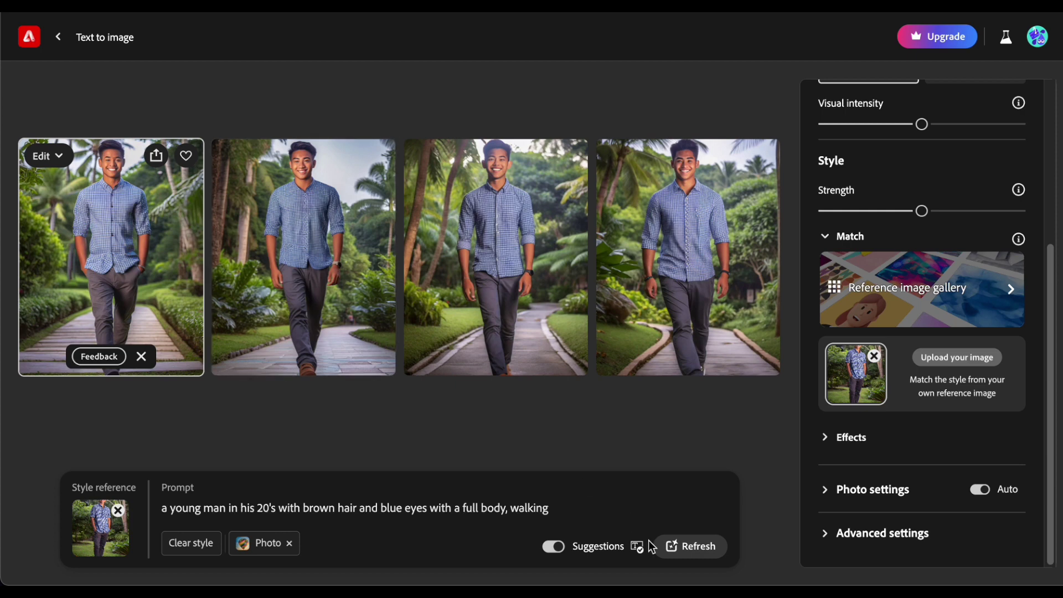
# Swap 'walking' for 'sitting on a chair', generate, and download the first sitting photo.
pyautogui.press('BackSpace')
pyautogui.press('BackSpace')
pyautogui.press('BackSpace')
pyautogui.write('sitting on a cha')
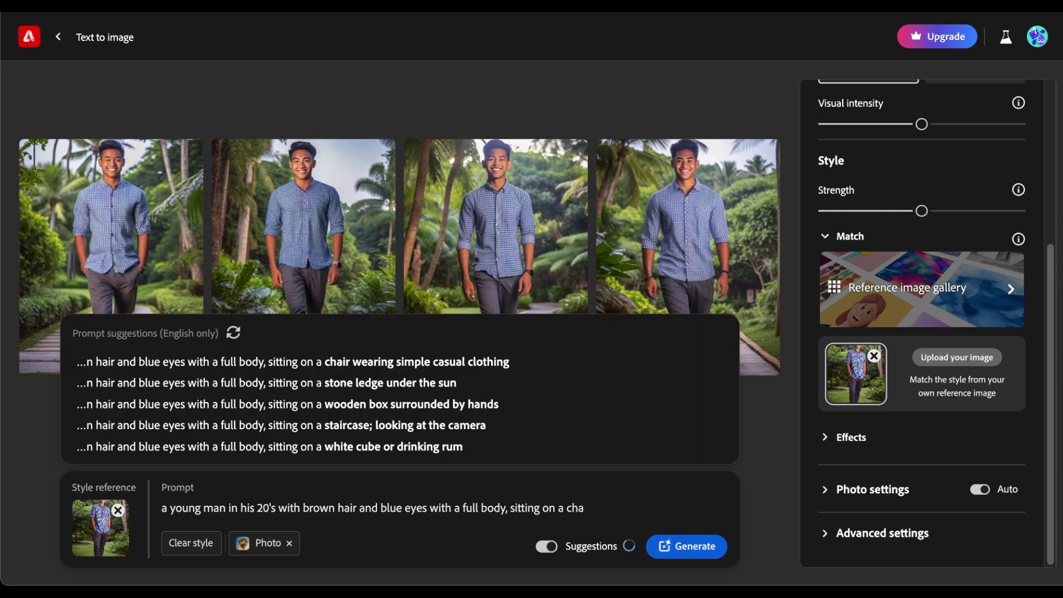
pyautogui.write('ir')
pyautogui.click(677, 547)
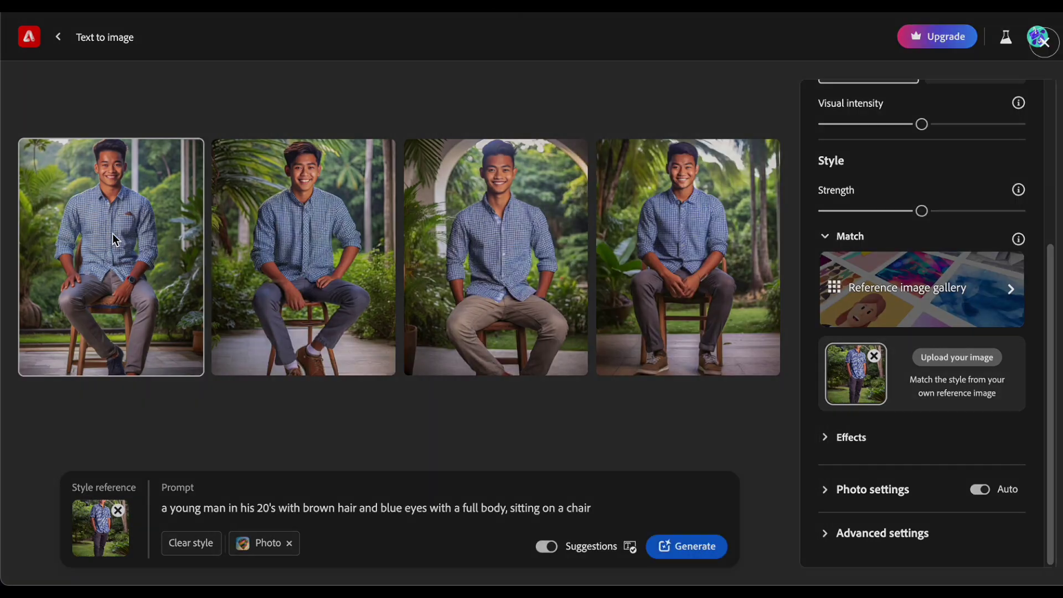
pyautogui.click(112, 234)
pyautogui.click(655, 55)
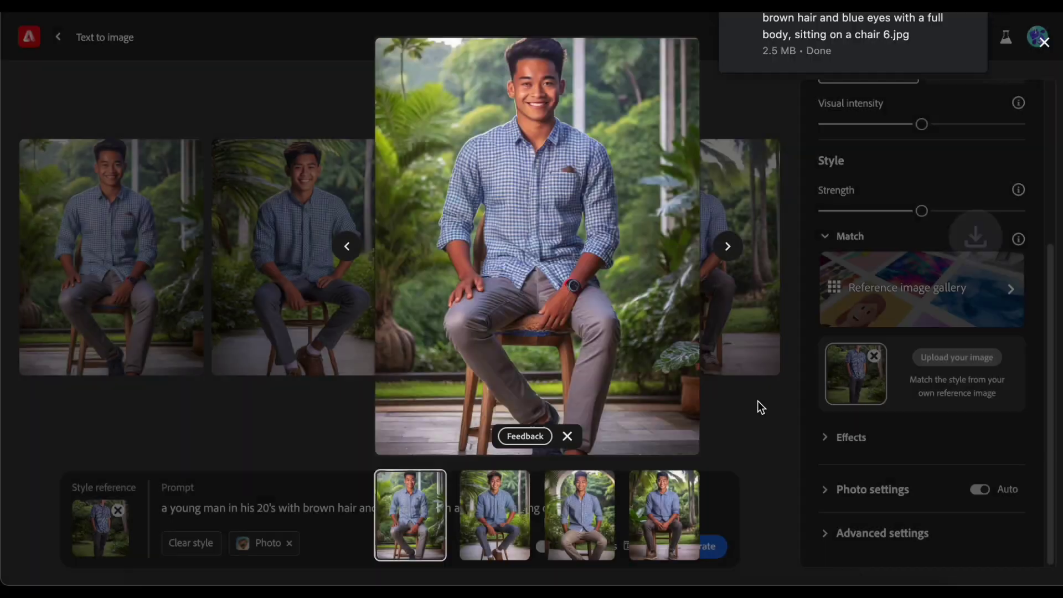
pyautogui.press('Escape')
pyautogui.moveTo(591, 507); pyautogui.dragTo(515, 510)
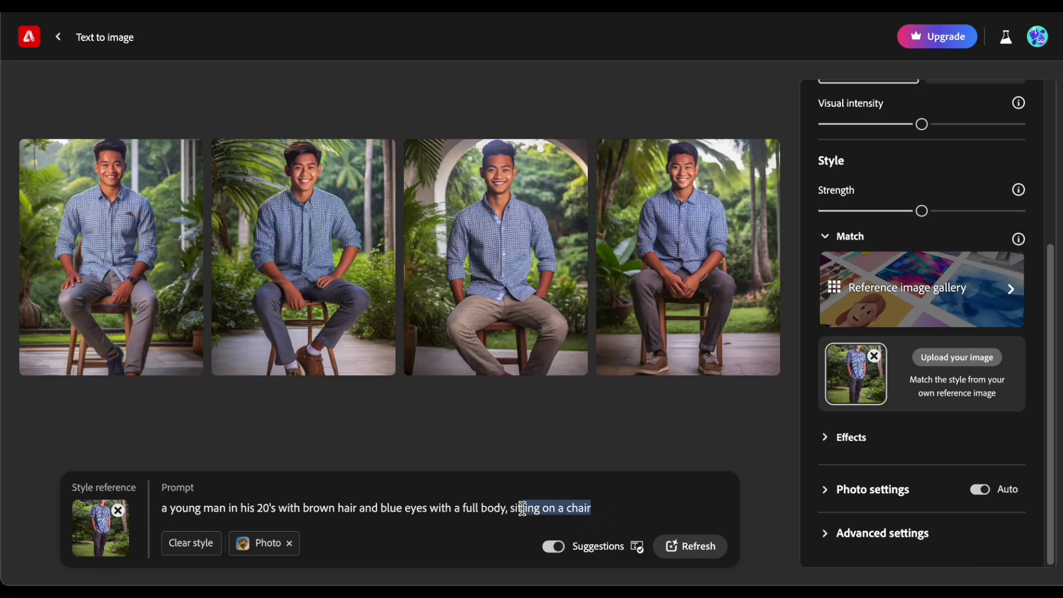
pyautogui.write('holding a guitar')
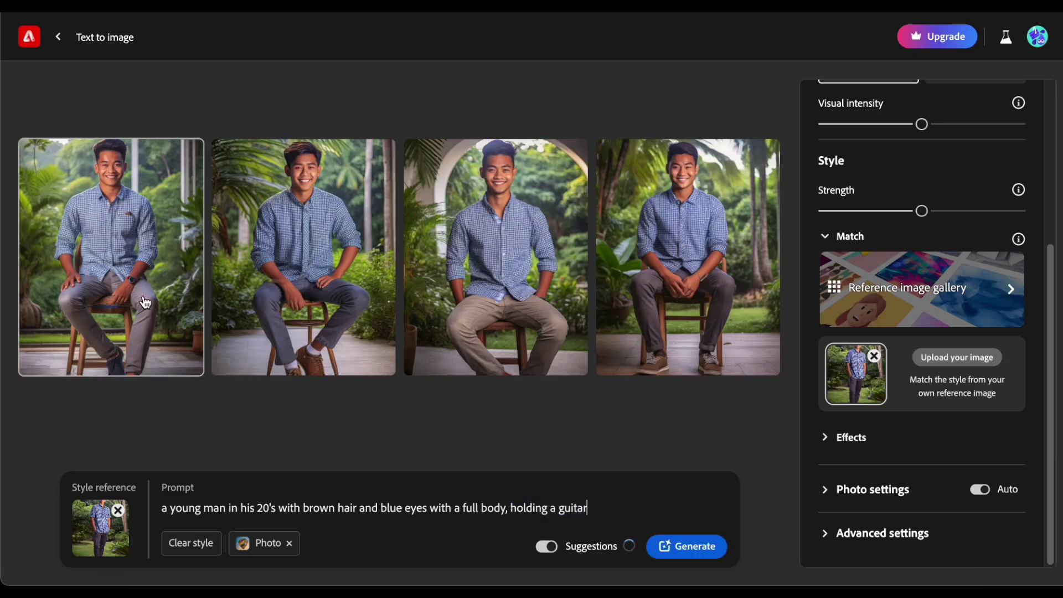
# Generate guitar images and open the downloaded seated and walking photos.
pyautogui.click(689, 549)
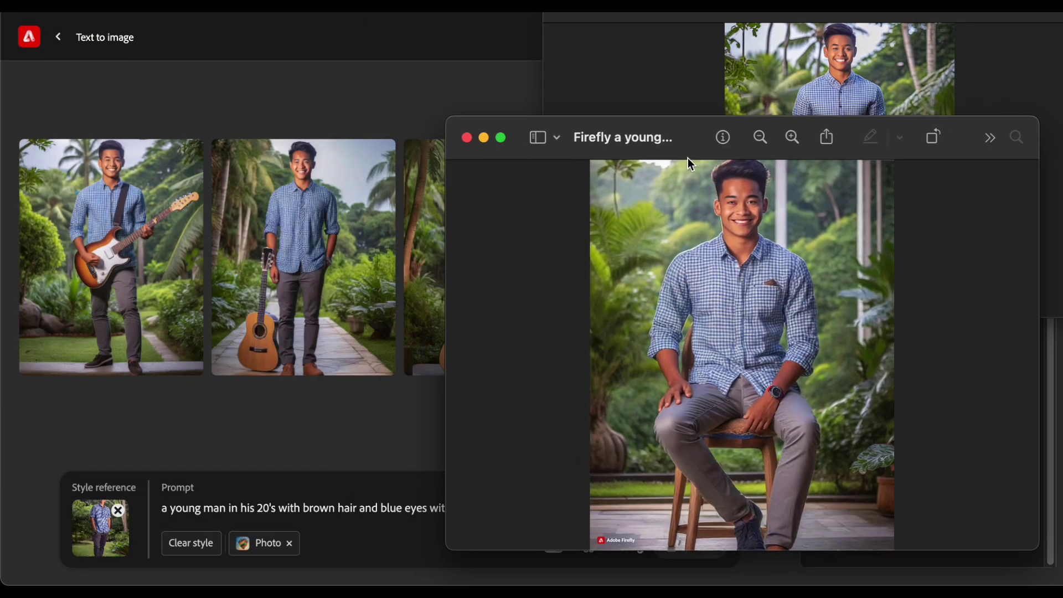
pyautogui.moveTo(688, 158); pyautogui.dragTo(721, 248)
pyautogui.click(501, 227)
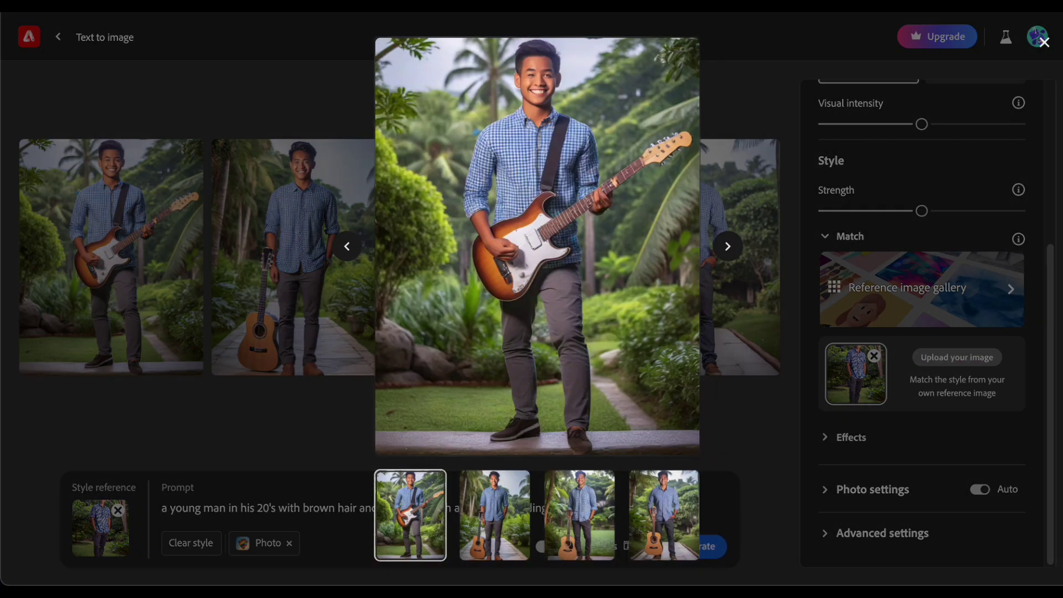
pyautogui.doubleClick(824, 51)
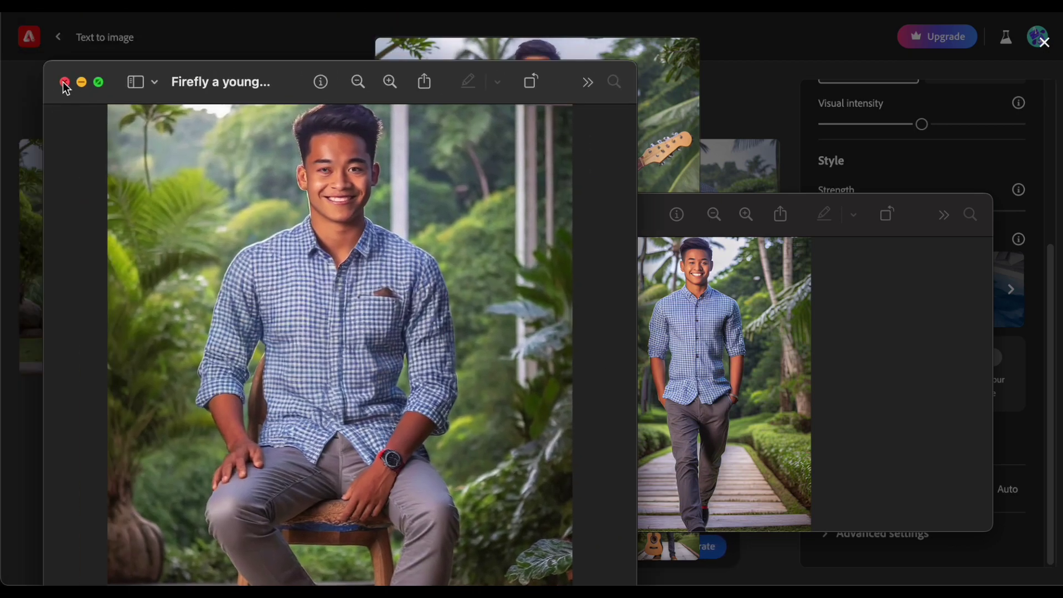
# Close the seated, walking and bicycle photo windows.
pyautogui.click(64, 78)
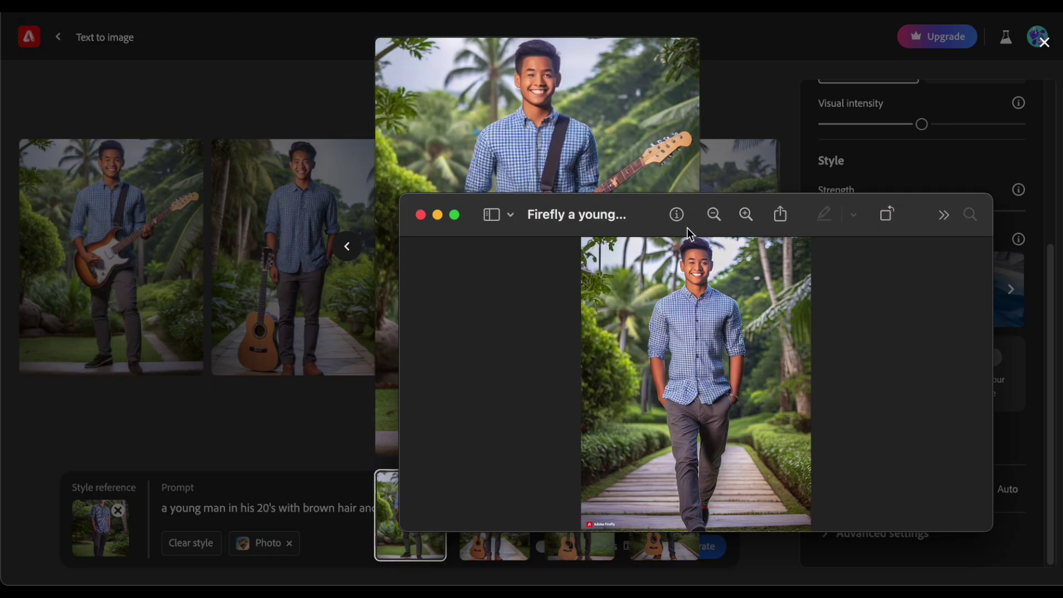
pyautogui.moveTo(709, 221); pyautogui.dragTo(860, 121)
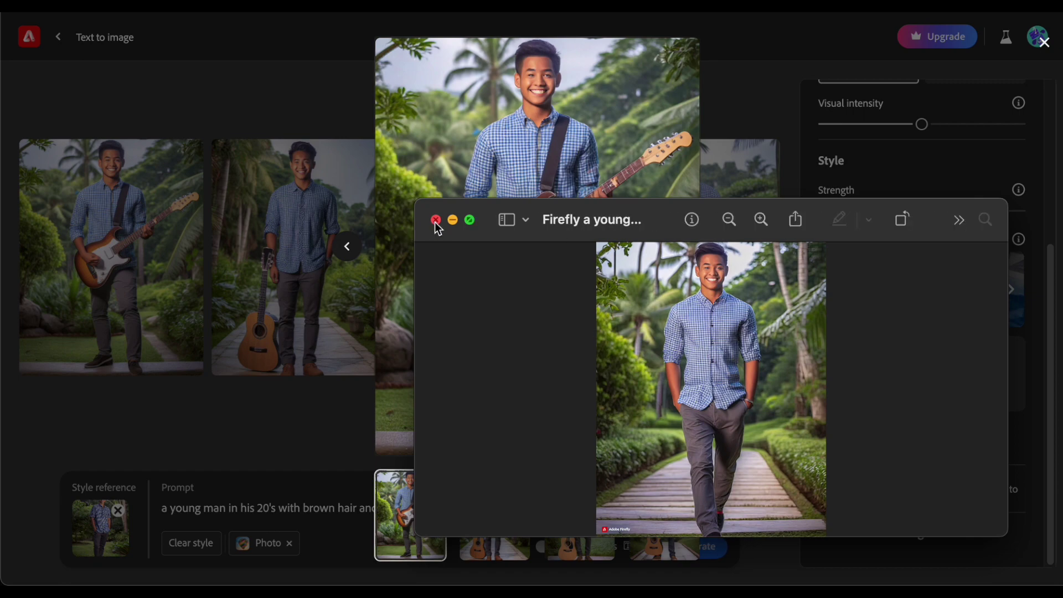
pyautogui.click(435, 219)
pyautogui.click(247, 247)
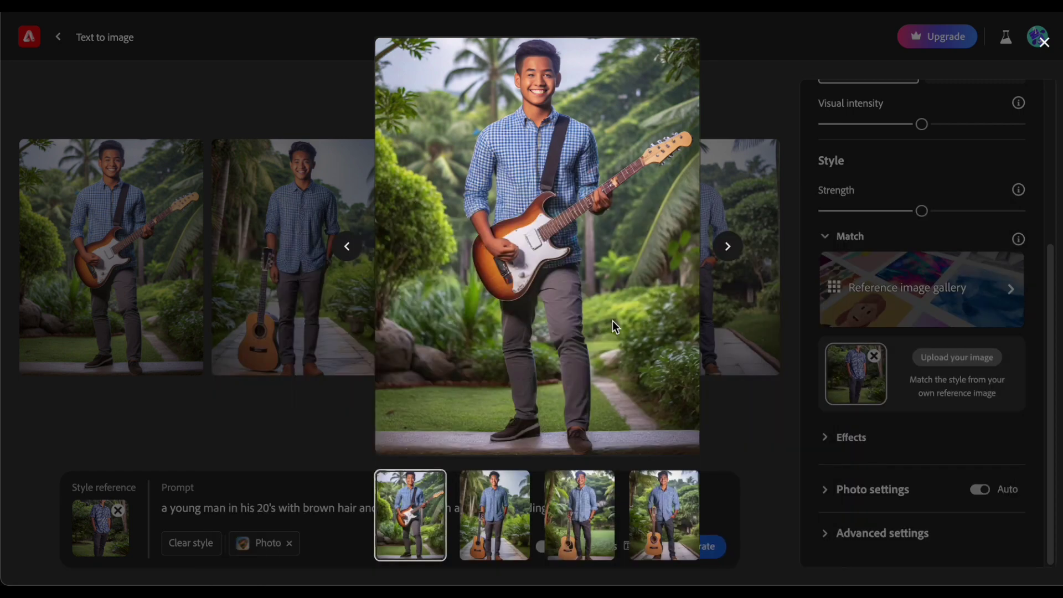
# Compare the guitar results and download the electric guitar photo.
pyautogui.click(495, 523)
pyautogui.click(430, 536)
pyautogui.press('Escape')
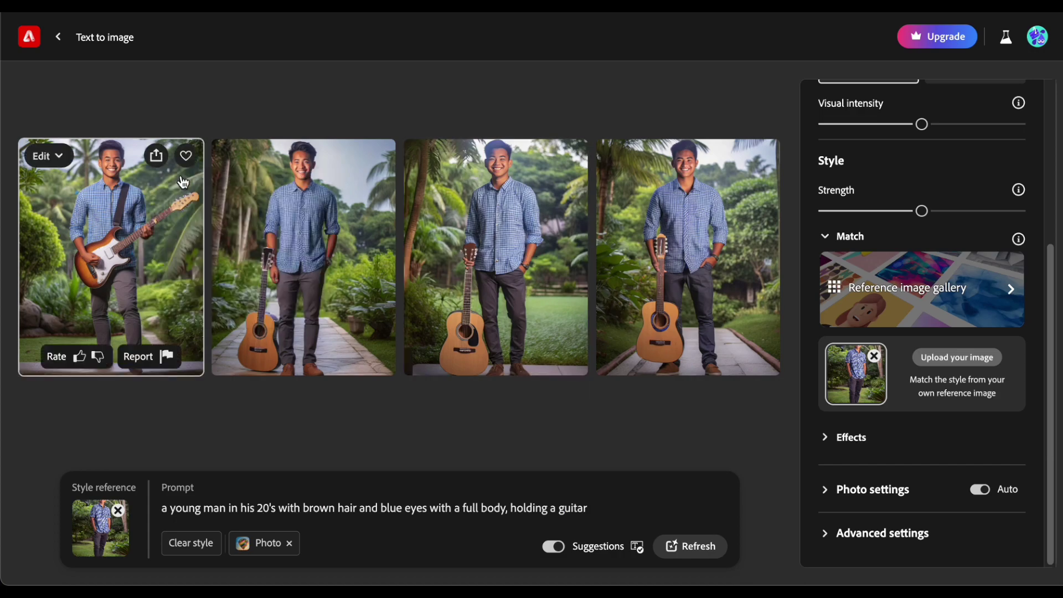
pyautogui.click(156, 156)
pyautogui.click(683, 480)
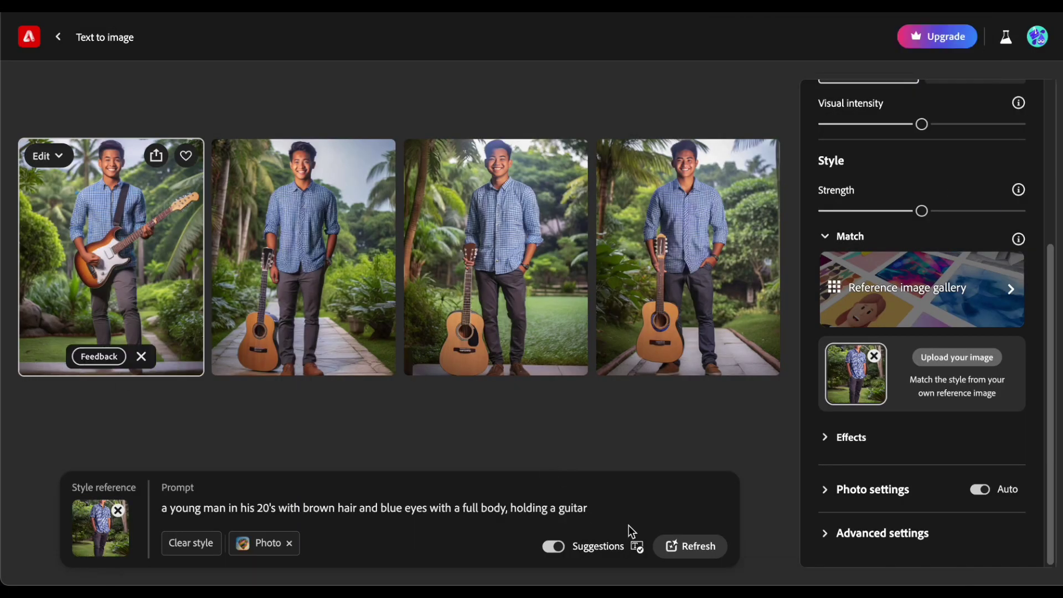
pyautogui.click(616, 514)
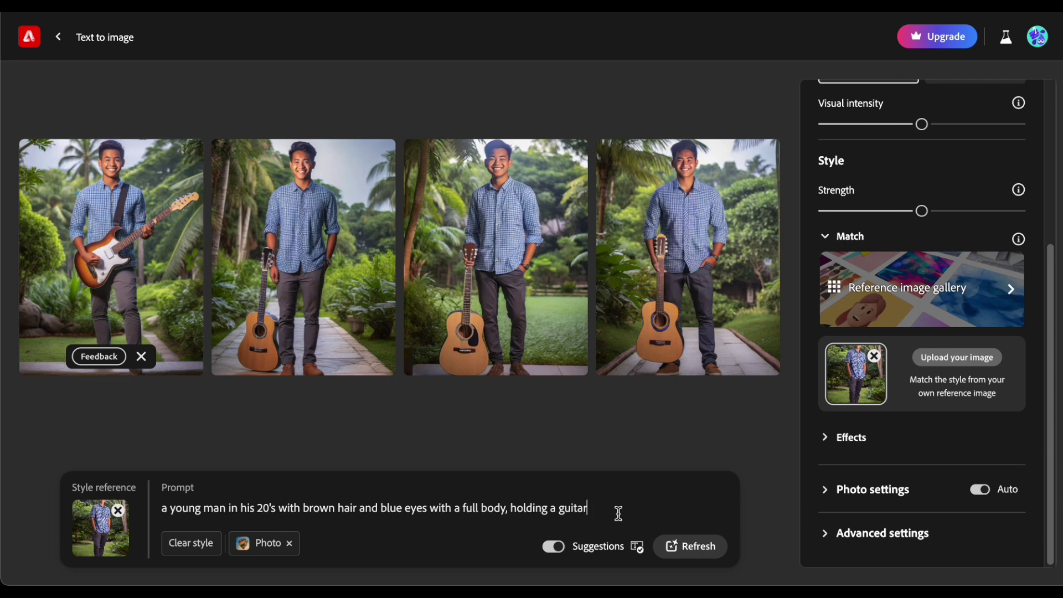
# Replace 'holding a guitar' with 'singing', generate, and compare with the walking photo.
pyautogui.moveTo(606, 514); pyautogui.dragTo(517, 513)
pyautogui.write('singing')
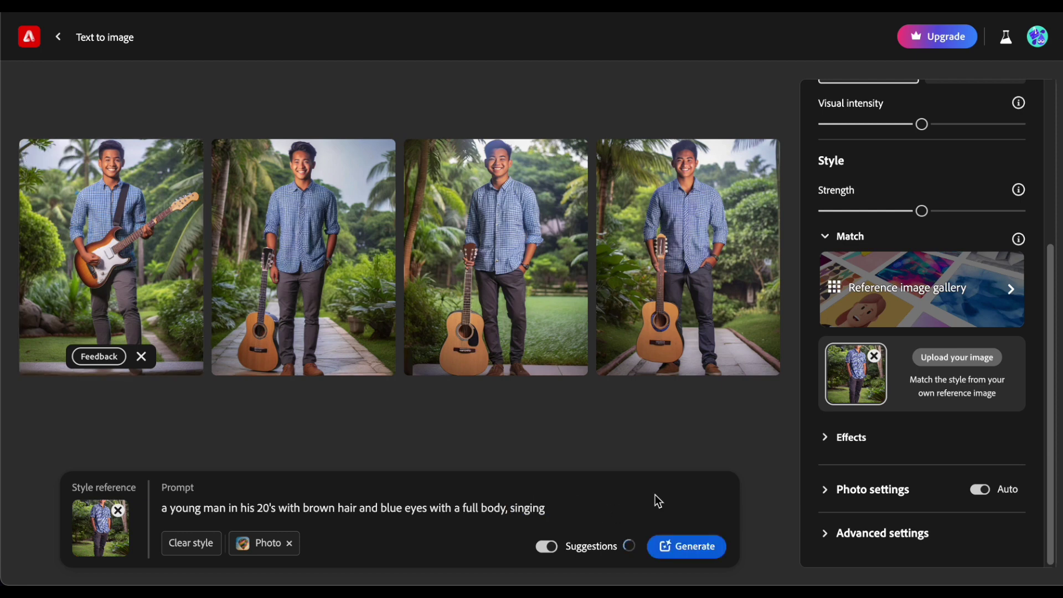
pyautogui.click(695, 546)
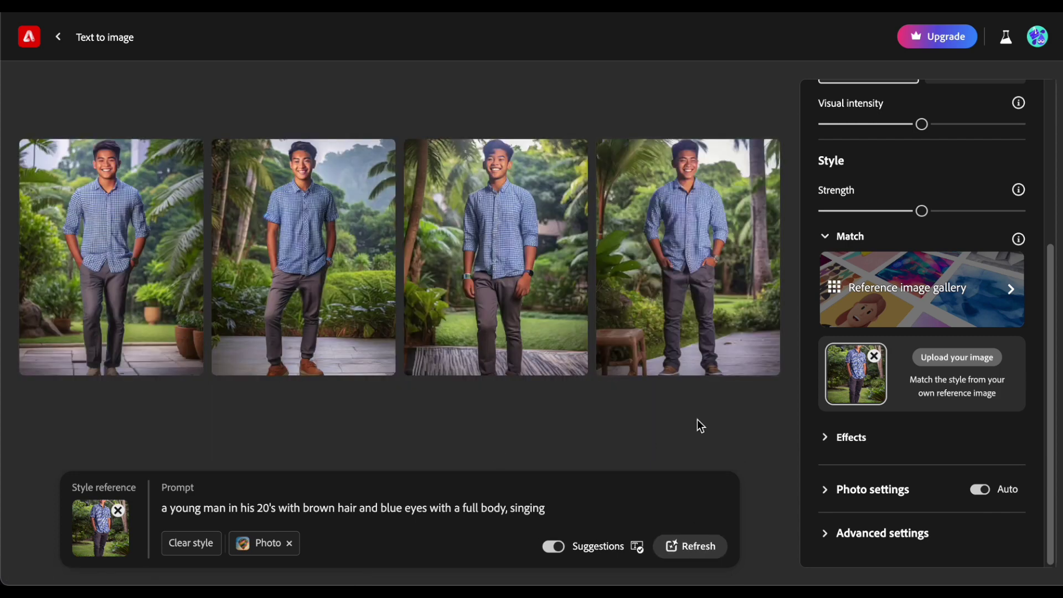
pyautogui.click(135, 259)
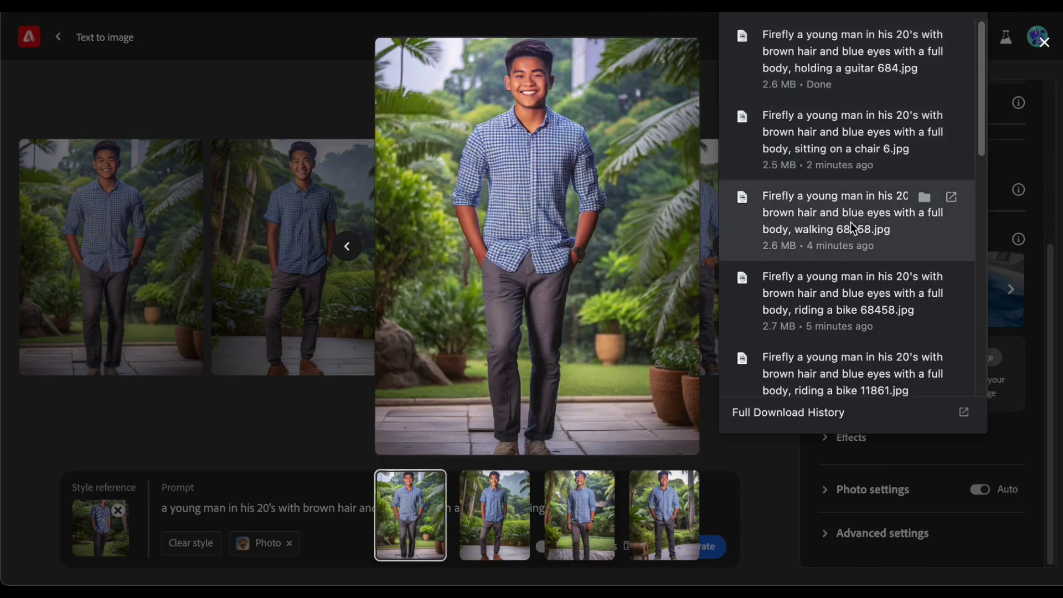
pyautogui.click(856, 215)
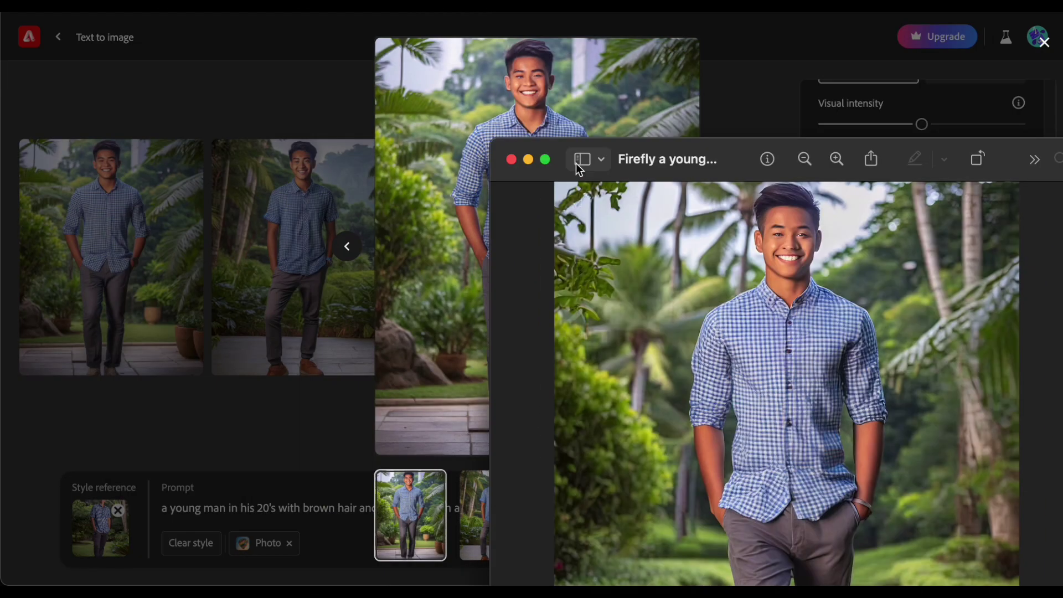
pyautogui.click(510, 158)
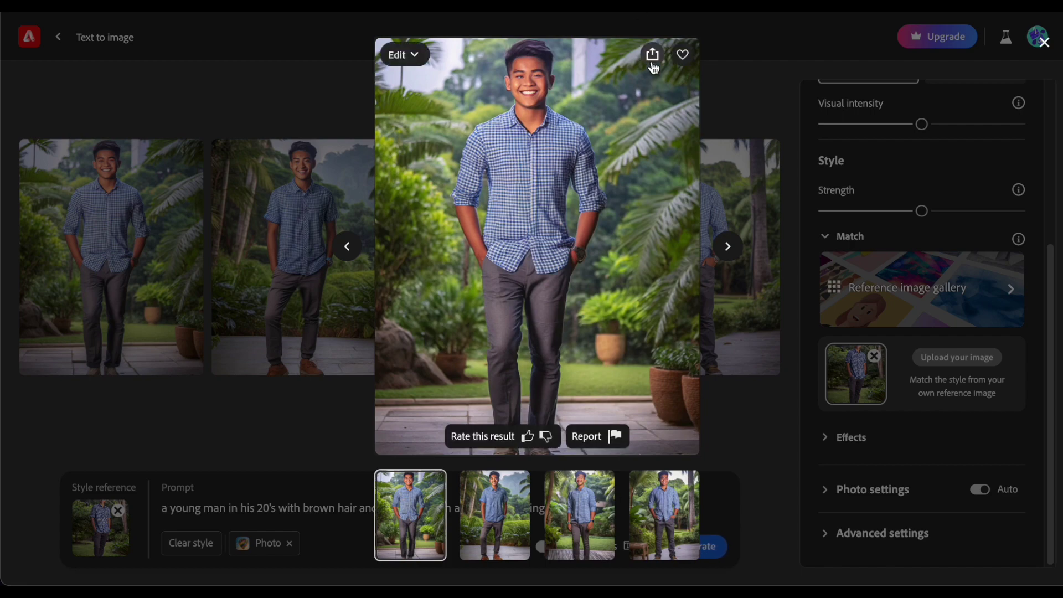
# Download the enlarged singing photo and close the viewer.
pyautogui.click(650, 53)
pyautogui.click(685, 491)
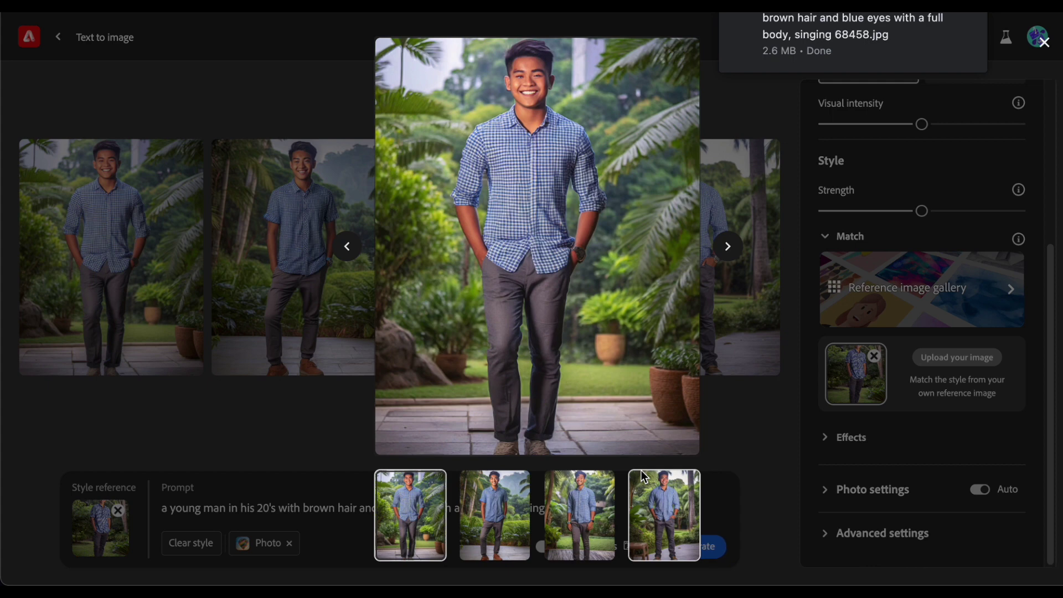
pyautogui.click(741, 439)
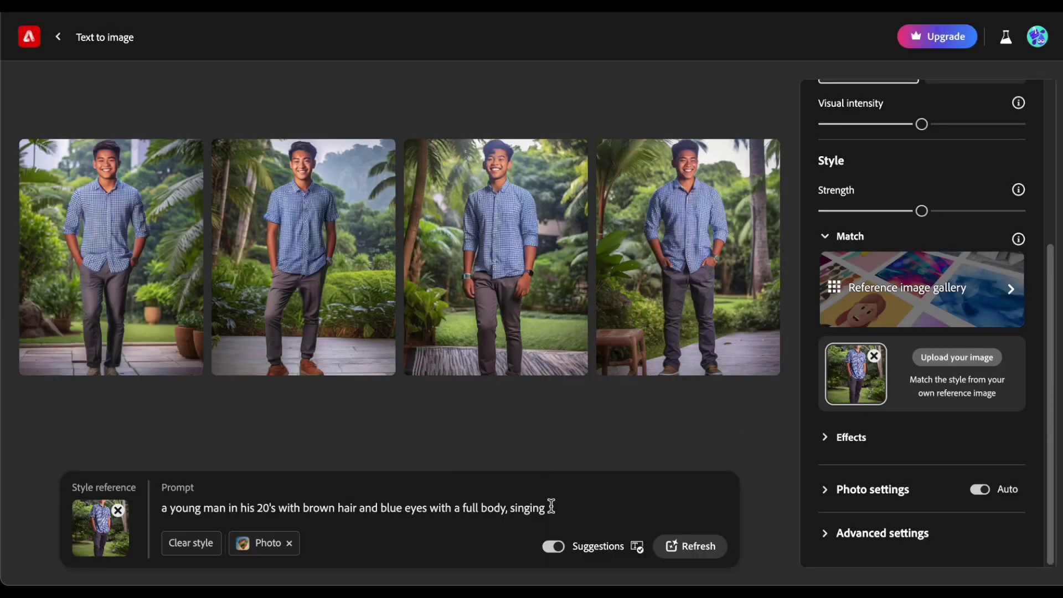
# Replace ', singing' with ' outside the school' and generate schoolyard photos.
pyautogui.moveTo(551, 507); pyautogui.dragTo(506, 508)
pyautogui.press('BackSpace')
pyautogui.write('outside the school')
pyautogui.press('Return')
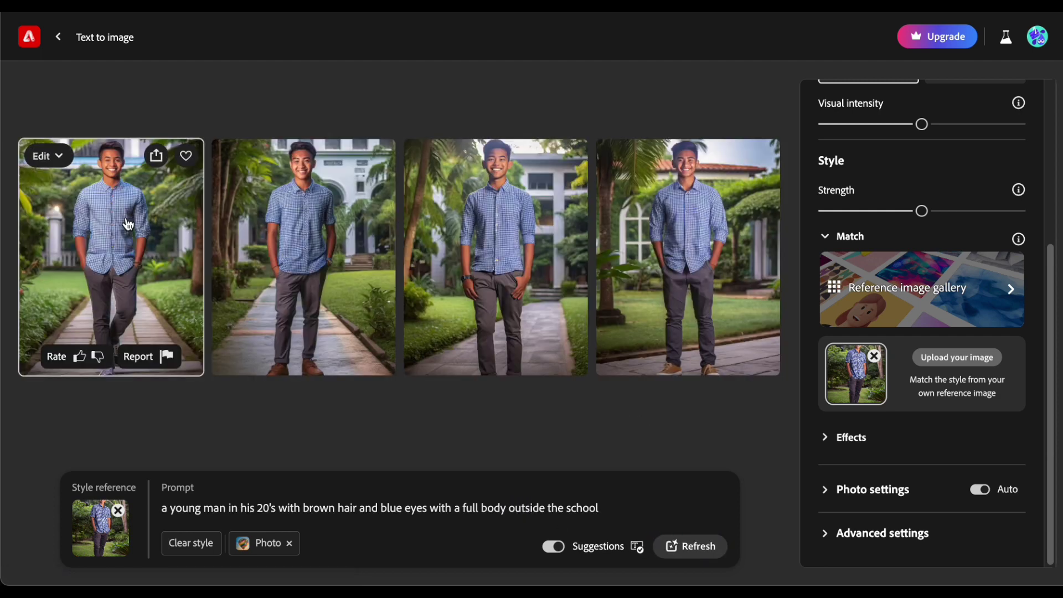
pyautogui.click(127, 224)
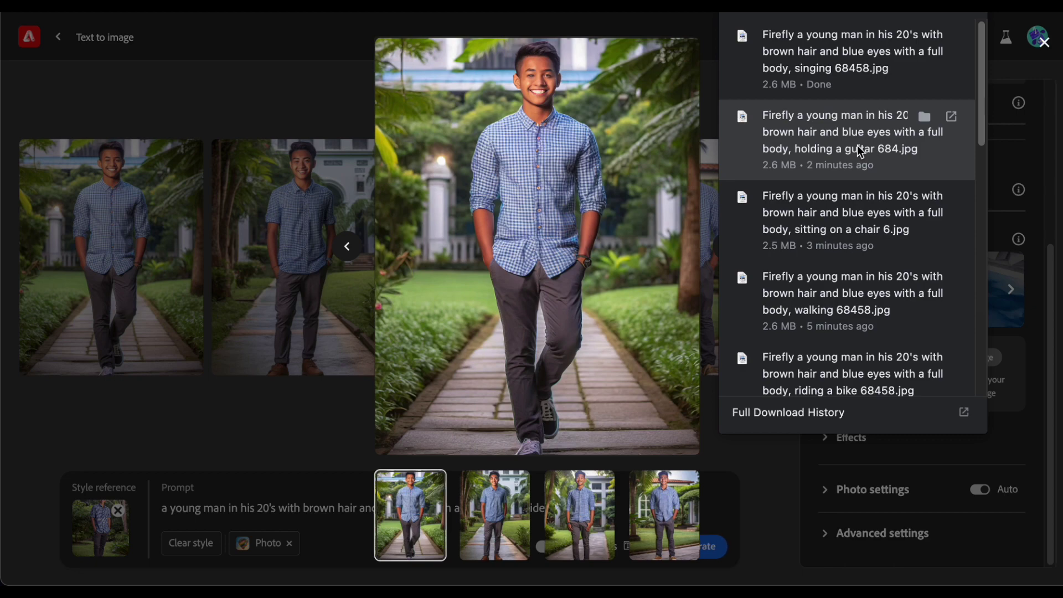
# Place the downloaded guitar photo beside the first schoolyard photo to compare them.
pyautogui.click(858, 150)
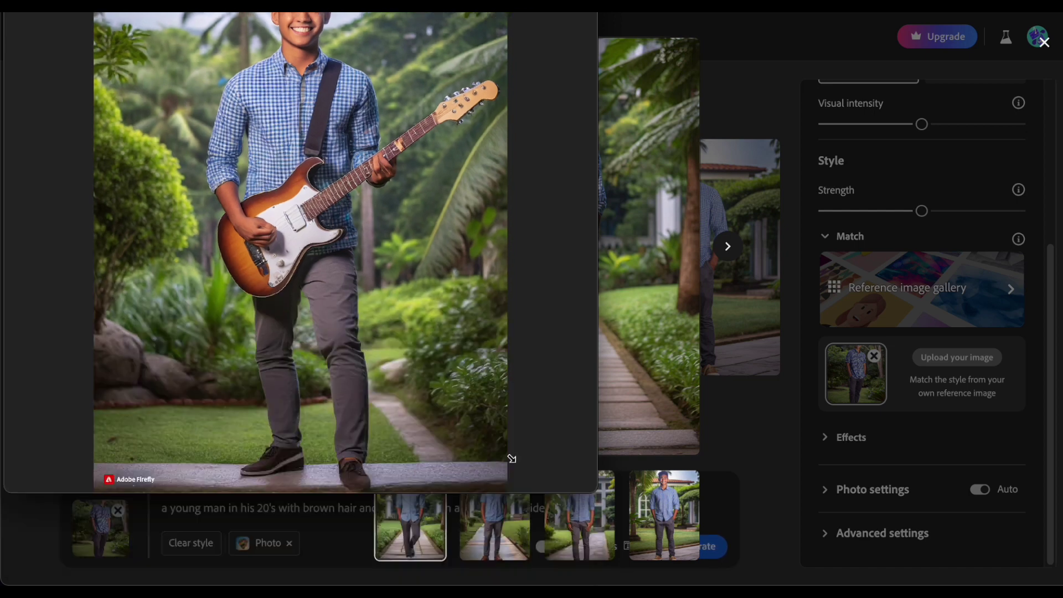
pyautogui.moveTo(355, 195); pyautogui.dragTo(391, 309)
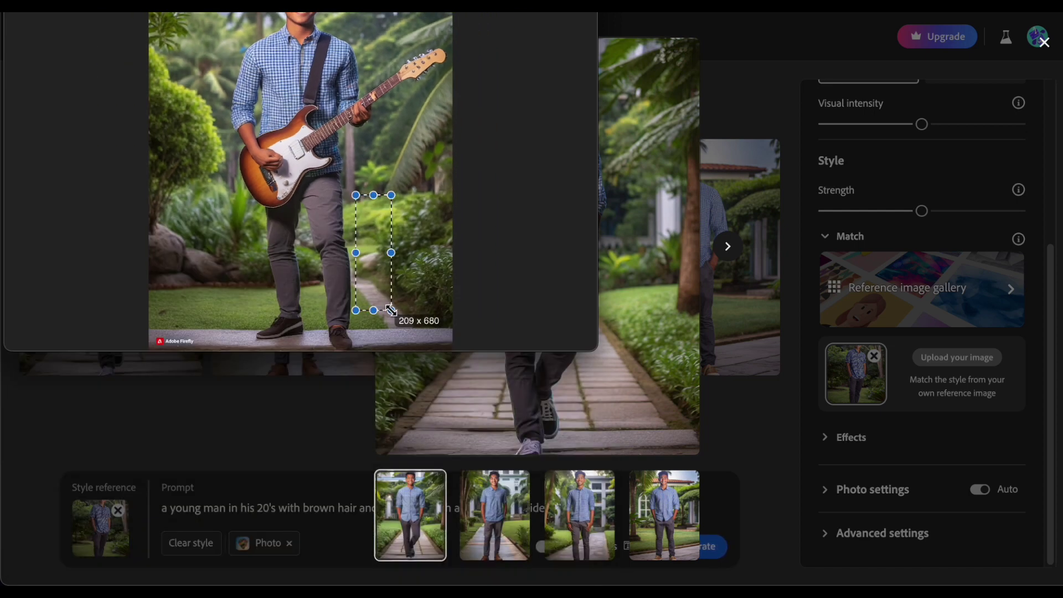
pyautogui.moveTo(227, 12)
pyautogui.mouseDown()
pyautogui.moveTo(103, 80)
pyautogui.moveTo(809, 124)
pyautogui.mouseUp()
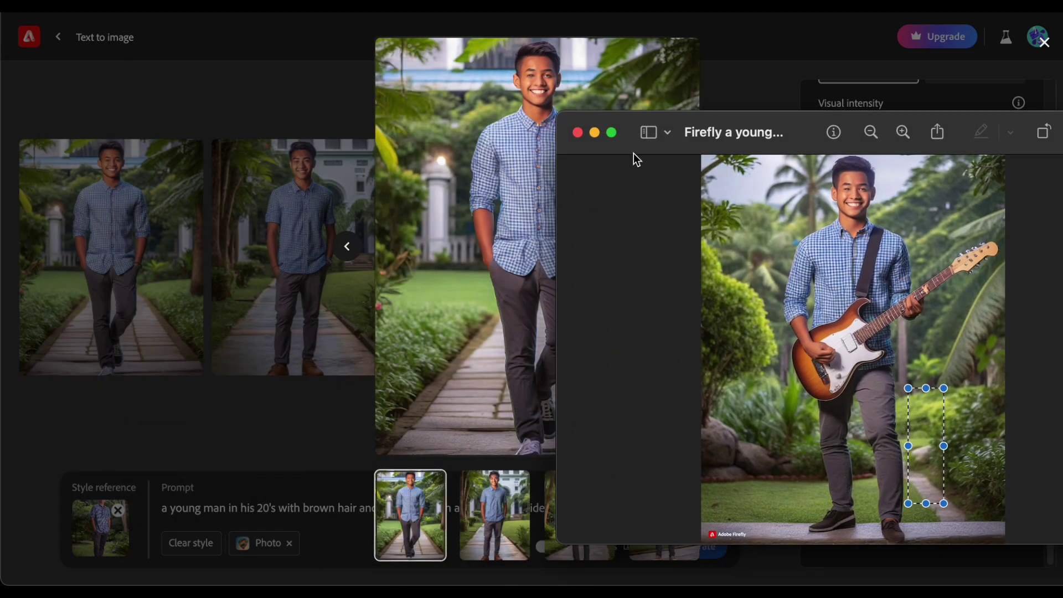
pyautogui.click(576, 133)
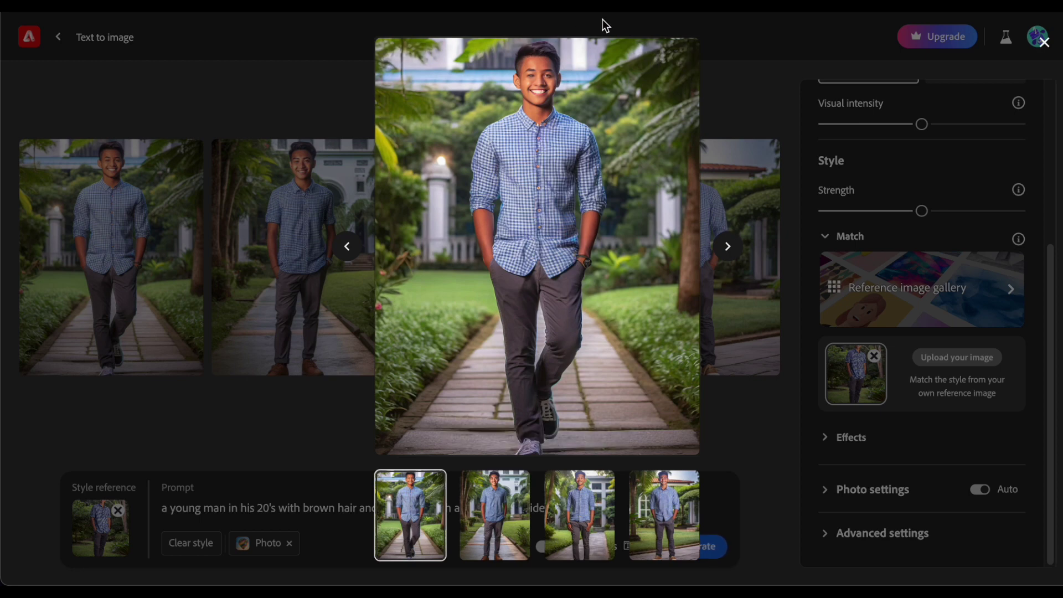
# Give the walking schoolyard photo a thumbs-up and download it.
pyautogui.click(728, 249)
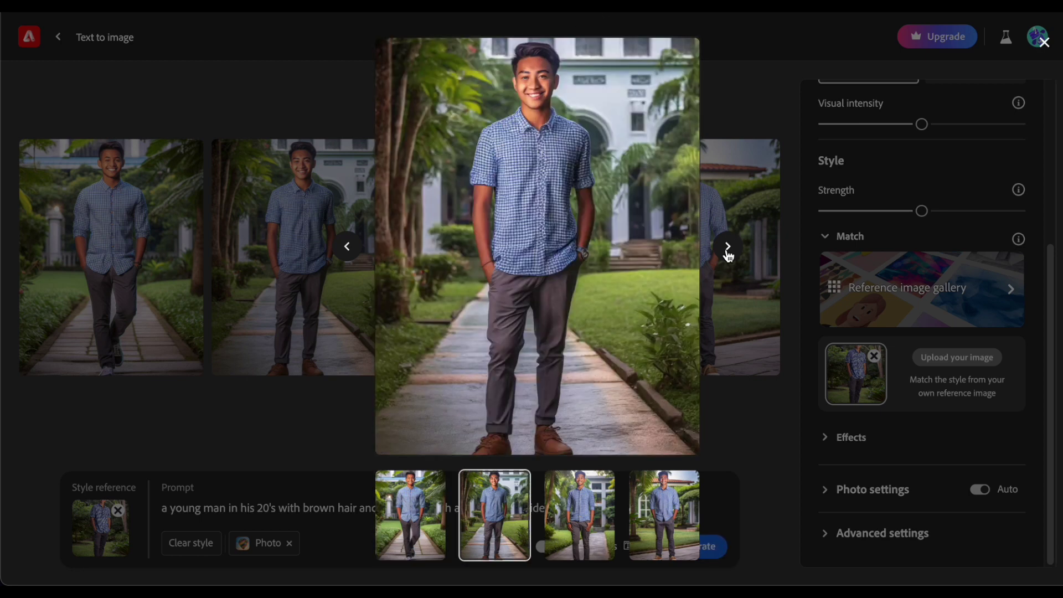
pyautogui.click(727, 250)
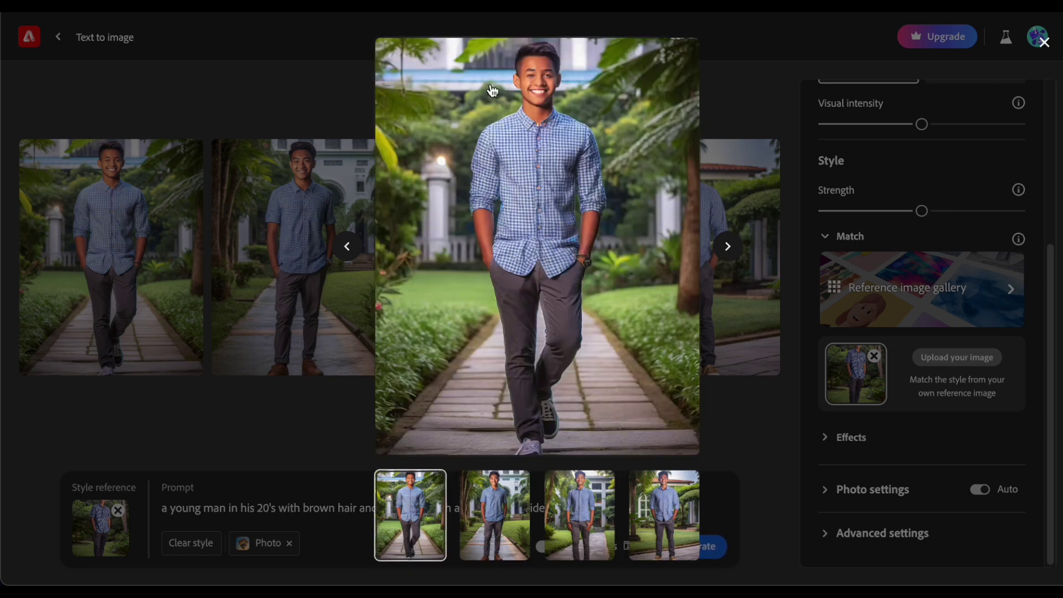
pyautogui.moveTo(536, 250)
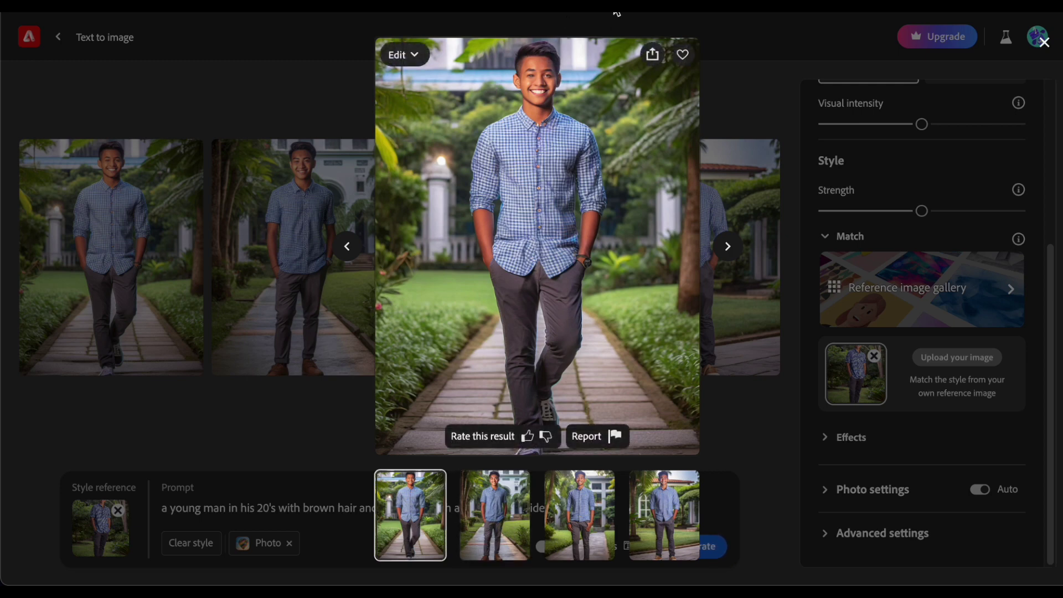
pyautogui.click(528, 441)
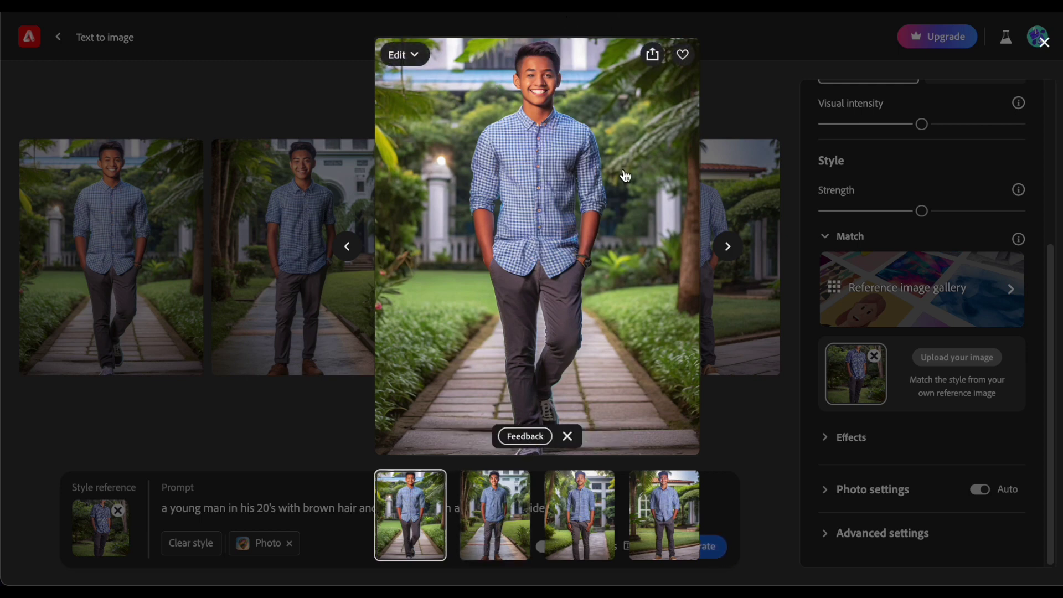
pyautogui.click(652, 54)
pyautogui.click(689, 87)
pyautogui.click(696, 490)
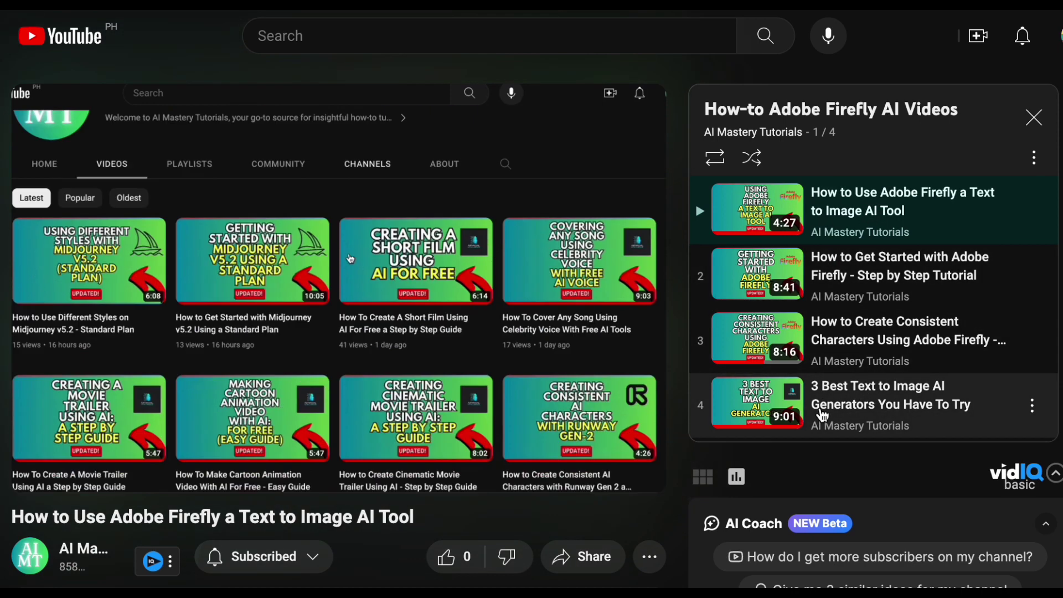
# Scrub the Firefly tutorial forward to the cyberpunk cat prompt scene.
pyautogui.moveTo(91, 462); pyautogui.dragTo(187, 449)
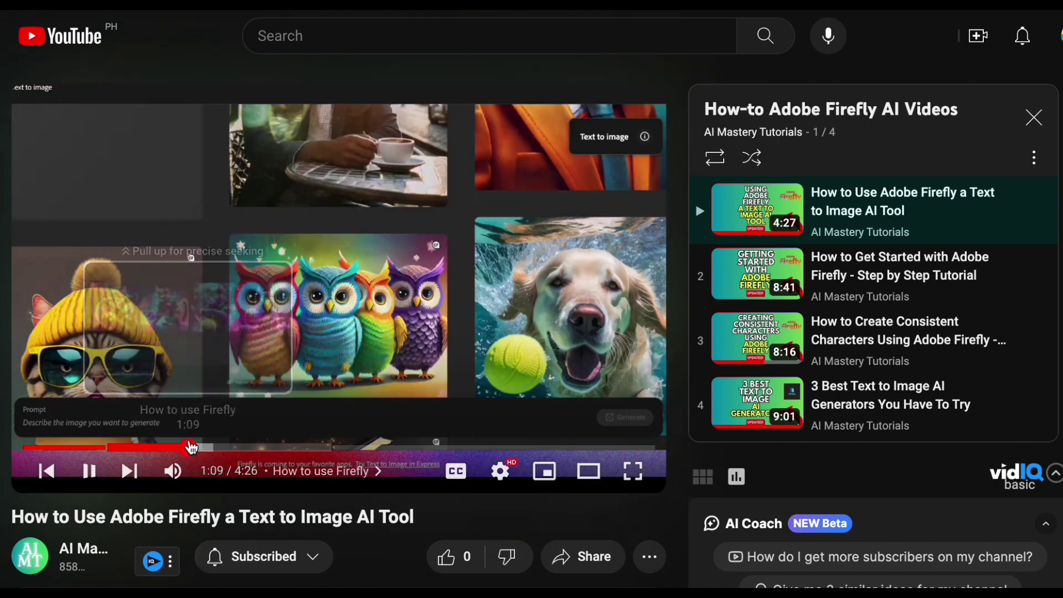
pyautogui.moveTo(187, 448); pyautogui.dragTo(190, 449)
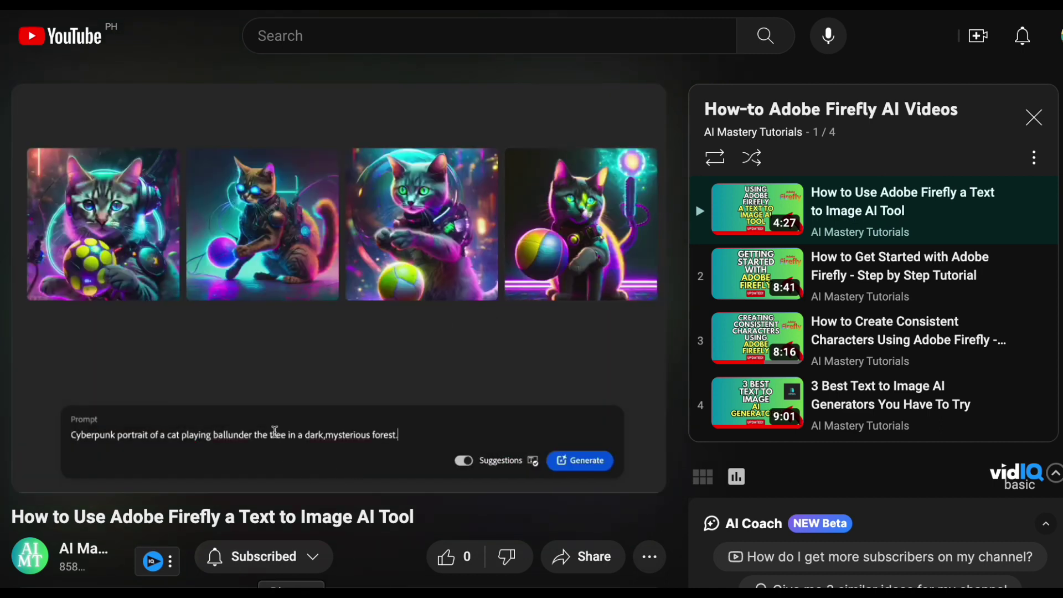